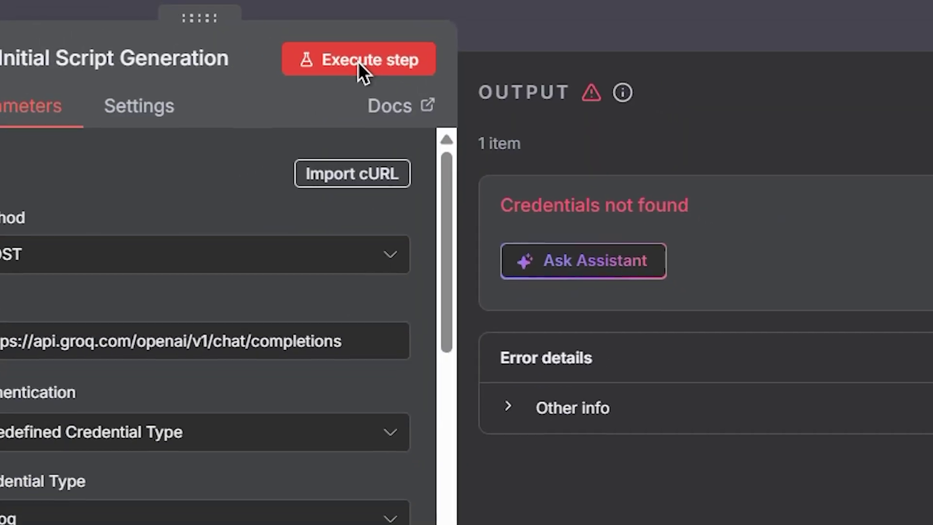
click(356, 64)
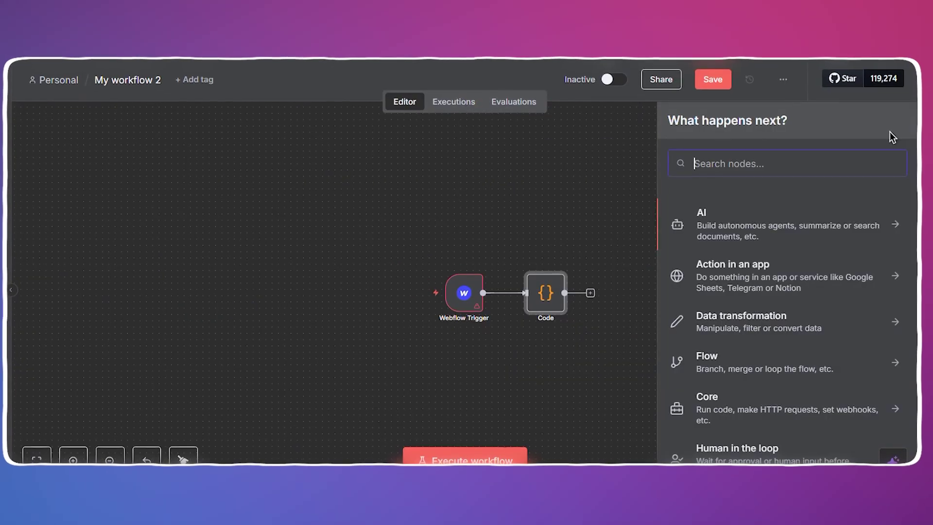
text(dev)
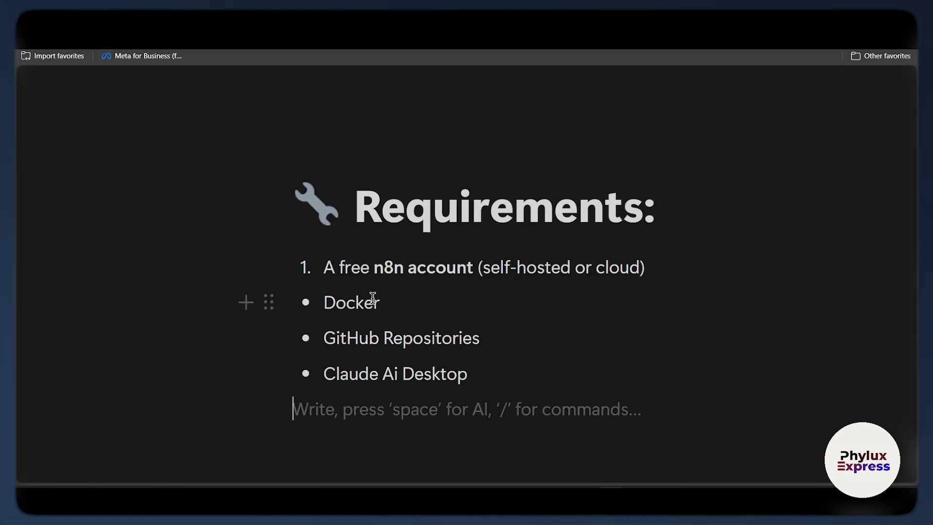
Step: Highlight Docker in the requirements list and look over the Docker website's Docker Desktop download page
double_click(372, 298)
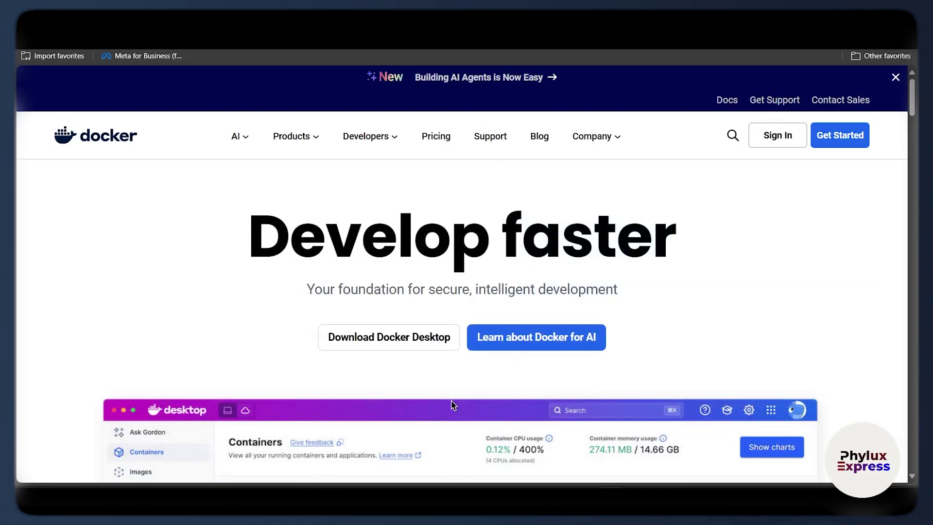
scroll(448, 404, down, 2)
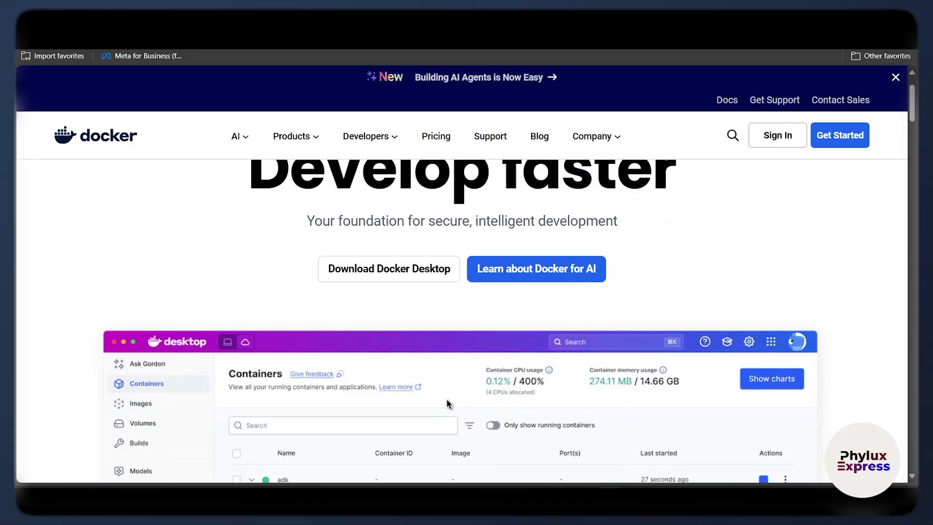
scroll(448, 404, up, 2)
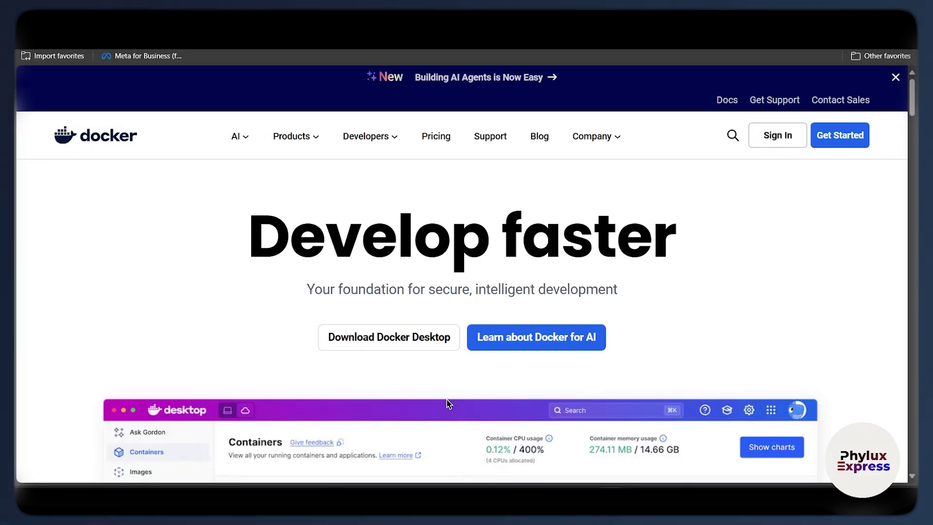
scroll(448, 403, down, 2)
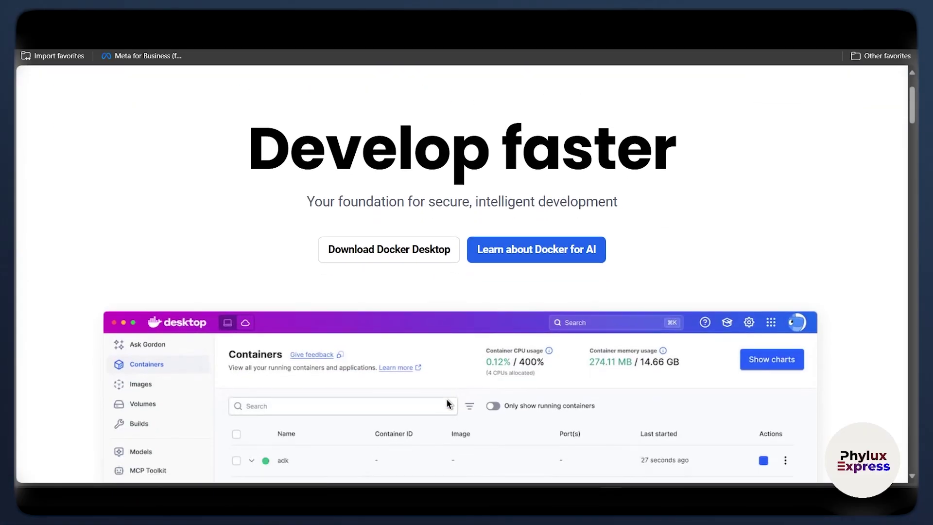
scroll(448, 403, up, 2)
mouse_move(592, 136)
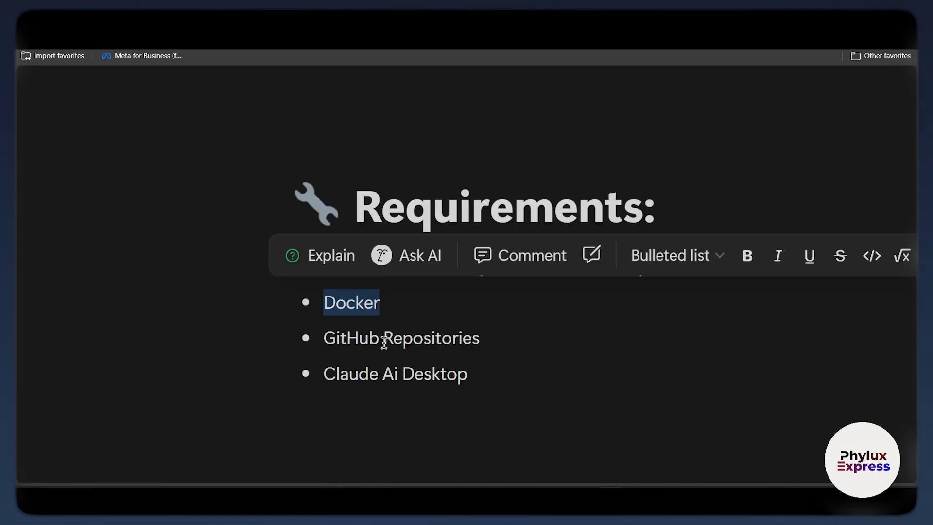
Step: Highlight GitHub Repositories in the requirements list and look through the n8n-mcp repository's files and README
double_click(384, 340)
click(384, 340)
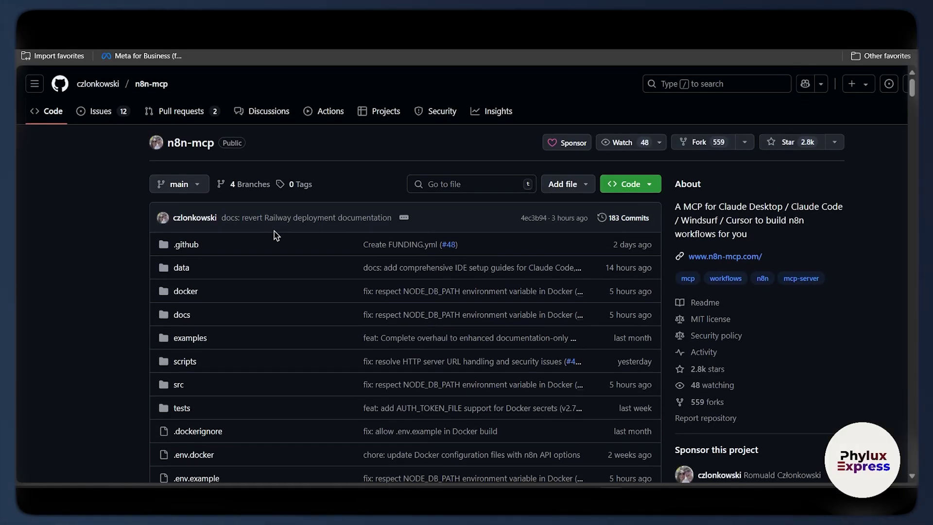
scroll(276, 236, down, 10)
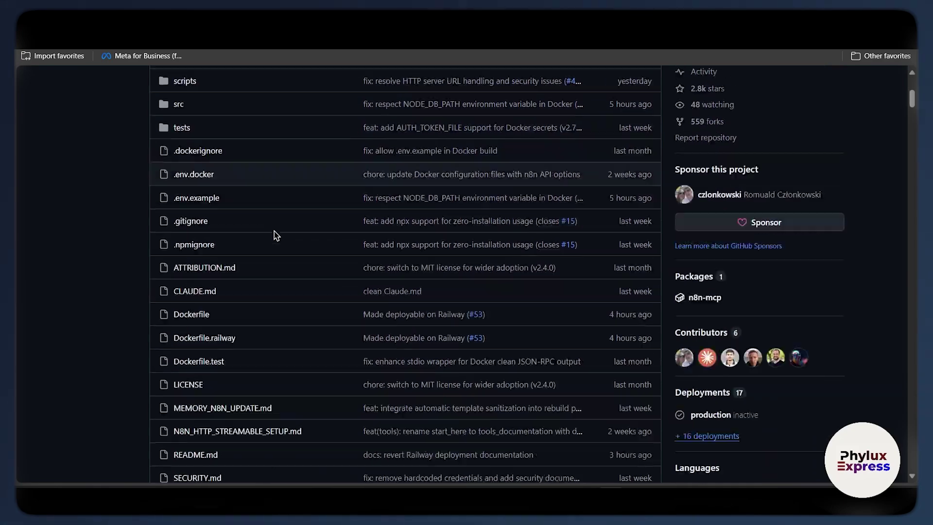
scroll(276, 235, down, 15)
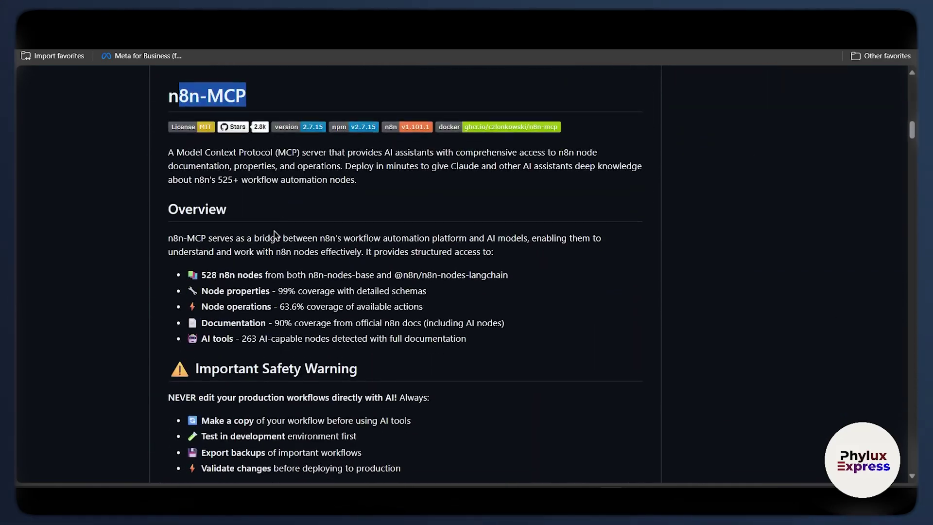
scroll(274, 229, up, 2)
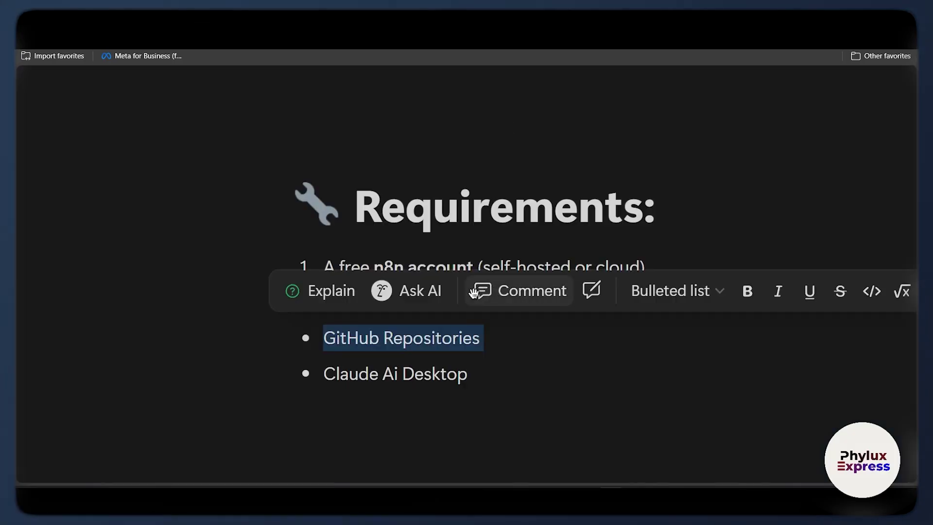
triple_click(392, 364)
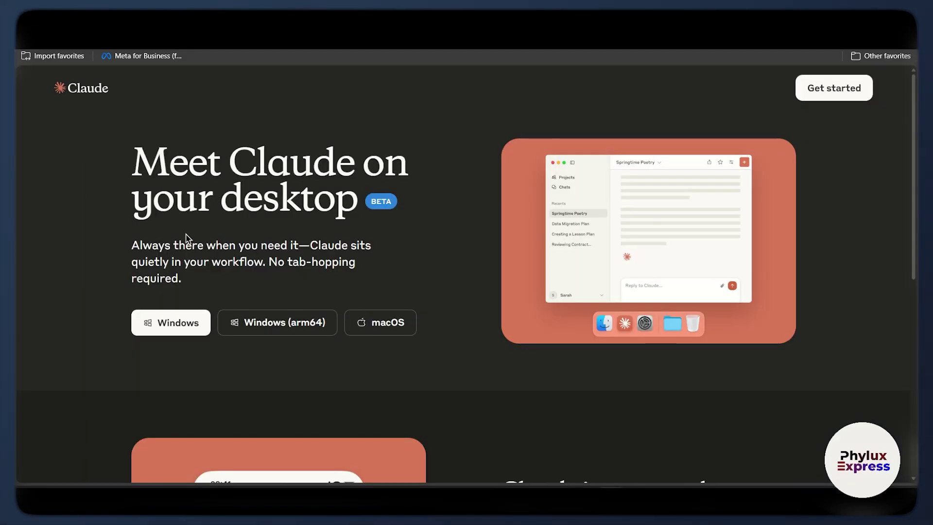
scroll(188, 238, down, 2)
scroll(183, 239, up, 2)
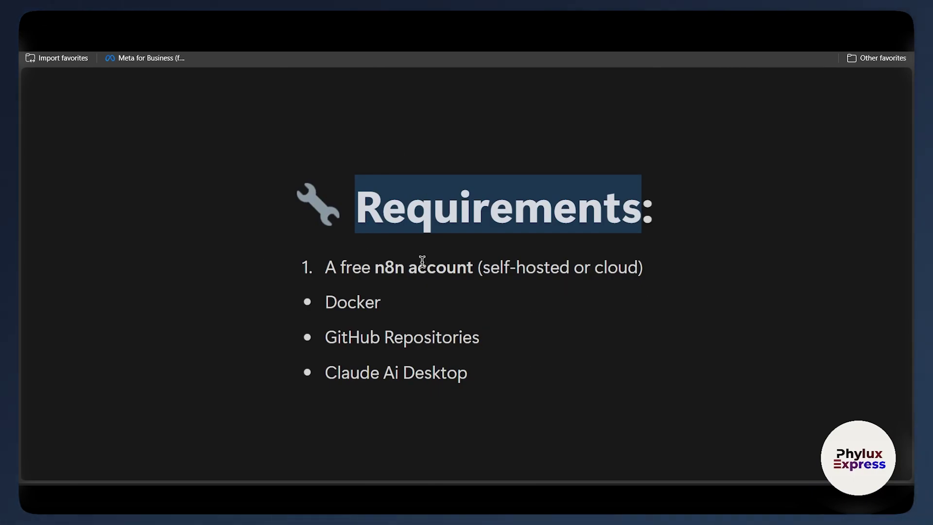
Step: Return to the n8n-mcp GitHub repository and examine its README overview, safety warning and quick start
key(ctrl+Tab)
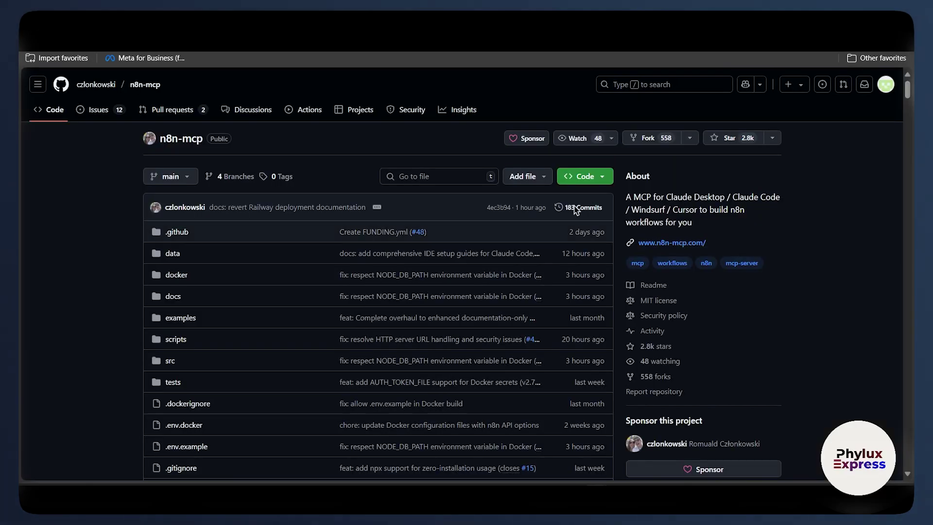
click(695, 39)
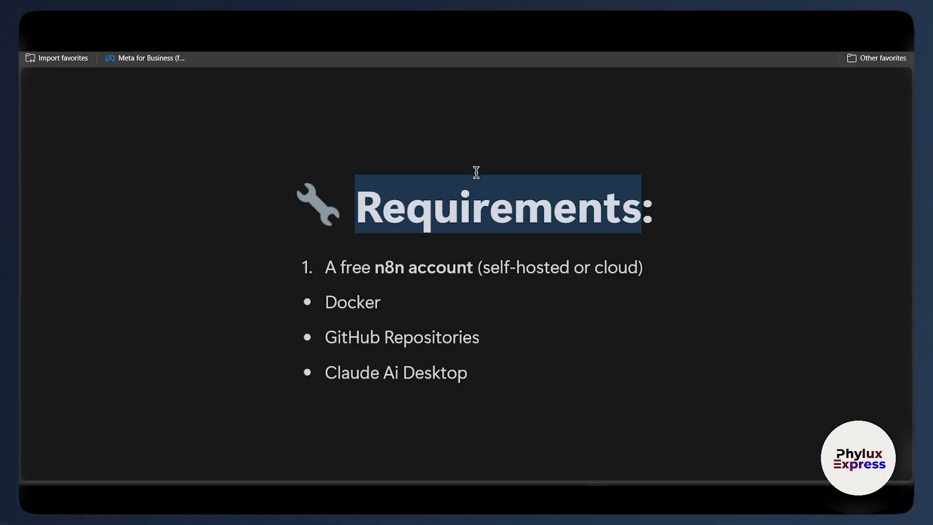
click(342, 39)
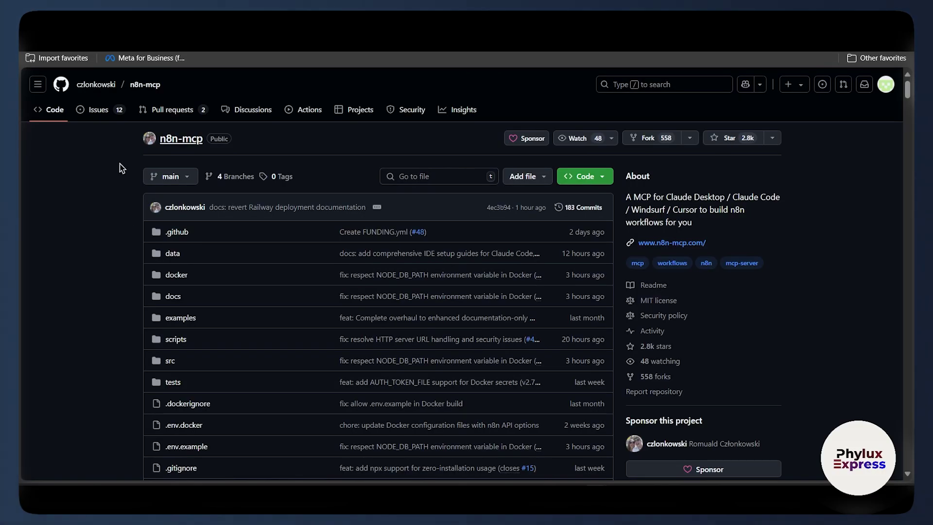
scroll(253, 219, down, 2)
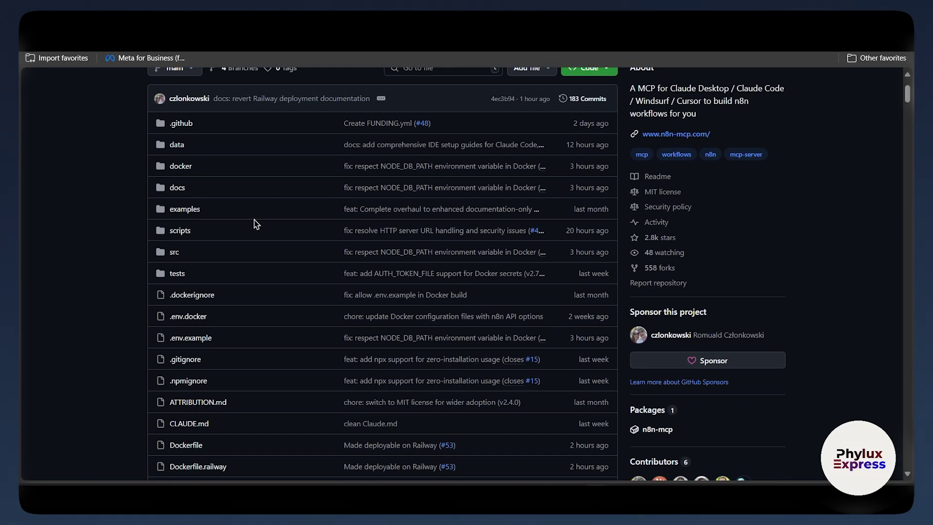
scroll(256, 223, up, 2)
scroll(256, 223, down, 15)
scroll(256, 225, down, 2)
scroll(252, 194, up, 3)
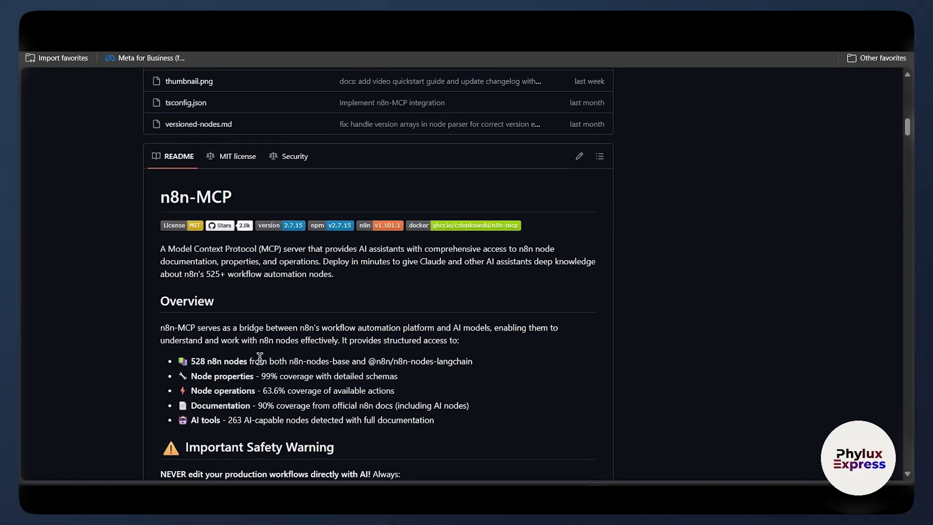
scroll(260, 359, down, 4)
scroll(235, 265, down, 3)
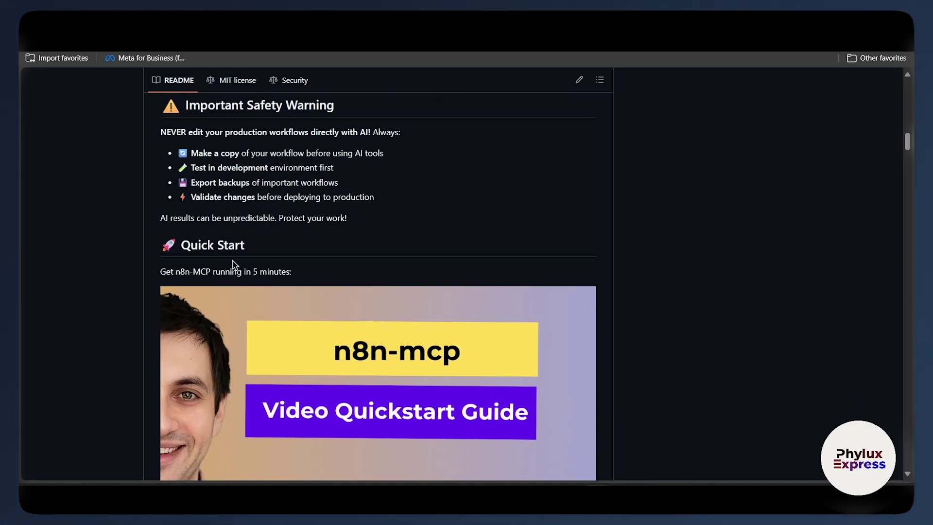
Step: Compare the README's npx and Docker setup options and their Claude Desktop configurations, highlighting the Docker option's heading
scroll(232, 265, down, 15)
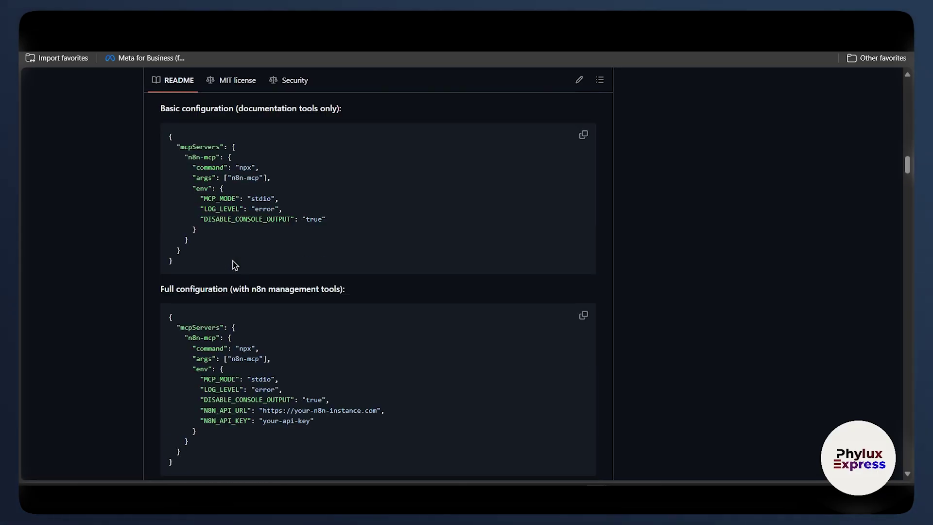
scroll(232, 261, down, 5)
scroll(233, 263, up, 18)
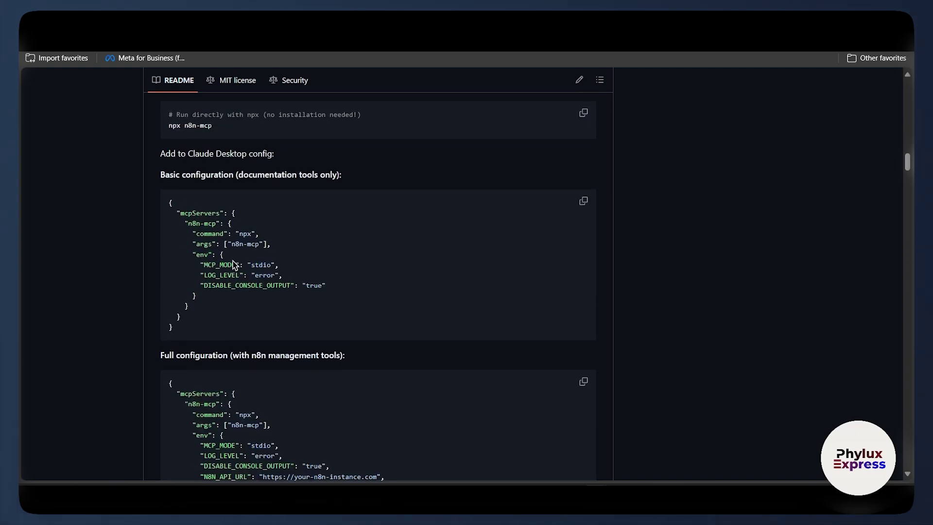
scroll(233, 262, up, 2)
scroll(233, 262, down, 12)
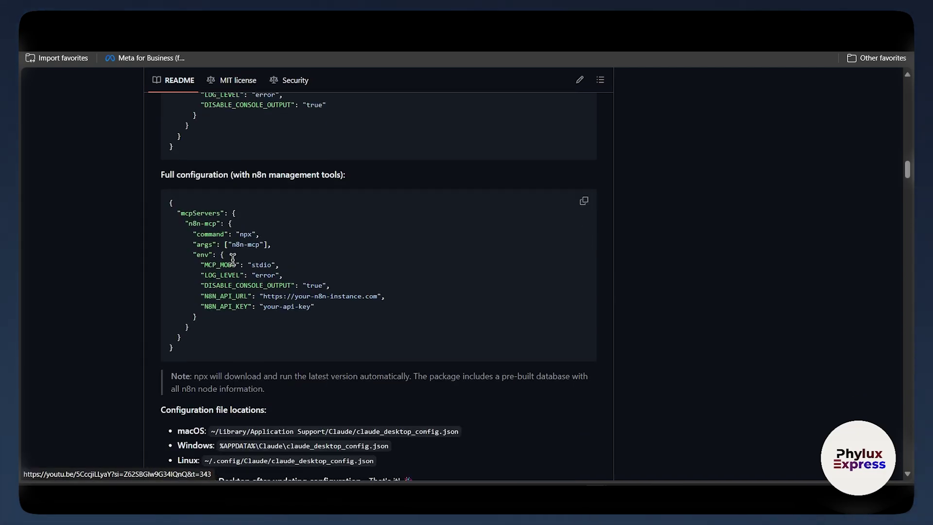
drag(221, 276, 525, 266)
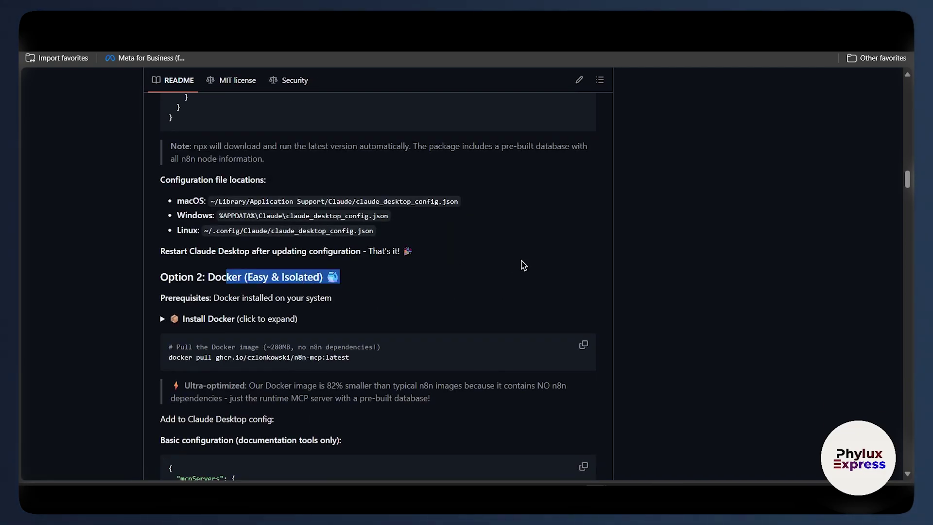
scroll(354, 260, down, 7)
scroll(333, 258, up, 4)
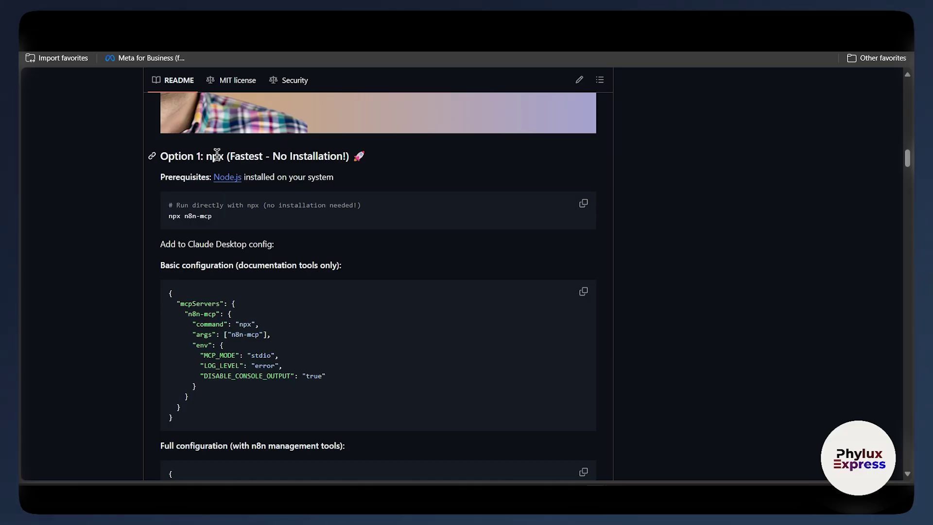
scroll(216, 155, down, 12)
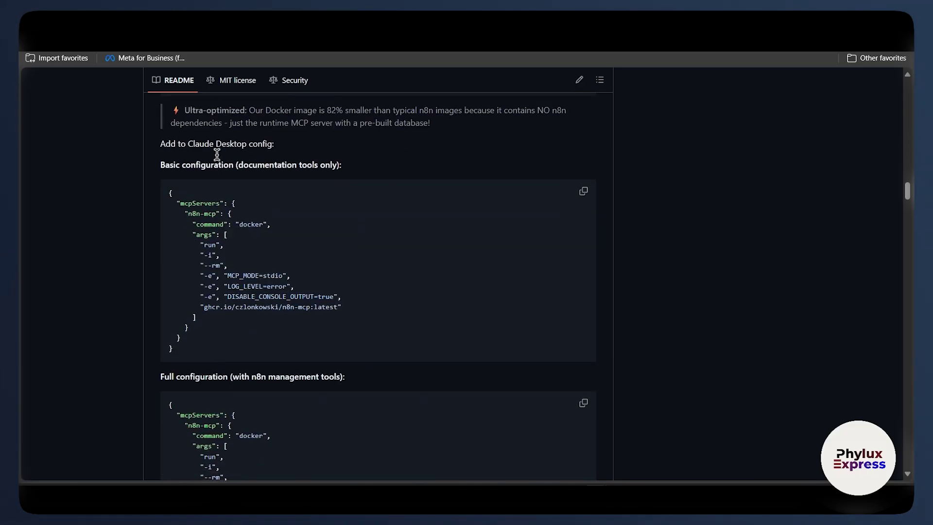
scroll(216, 155, up, 2)
drag(216, 156, 219, 159)
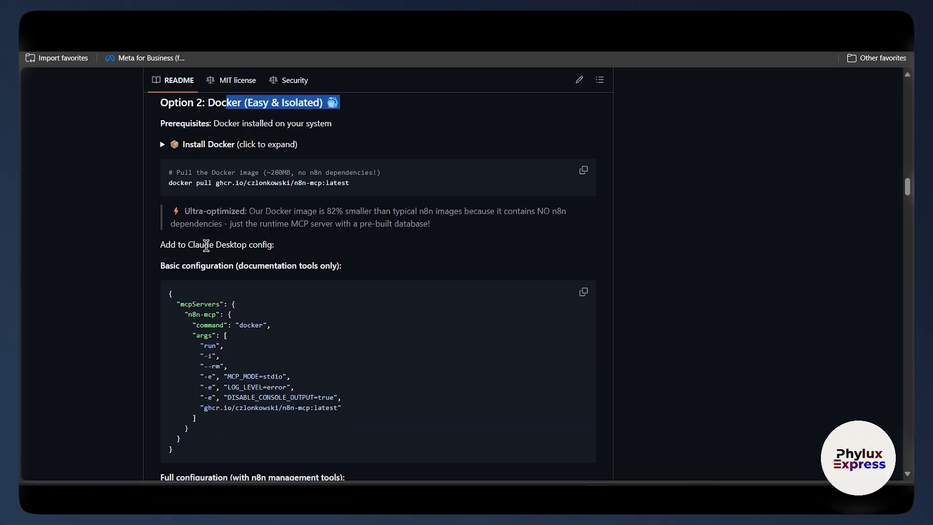
click(603, 203)
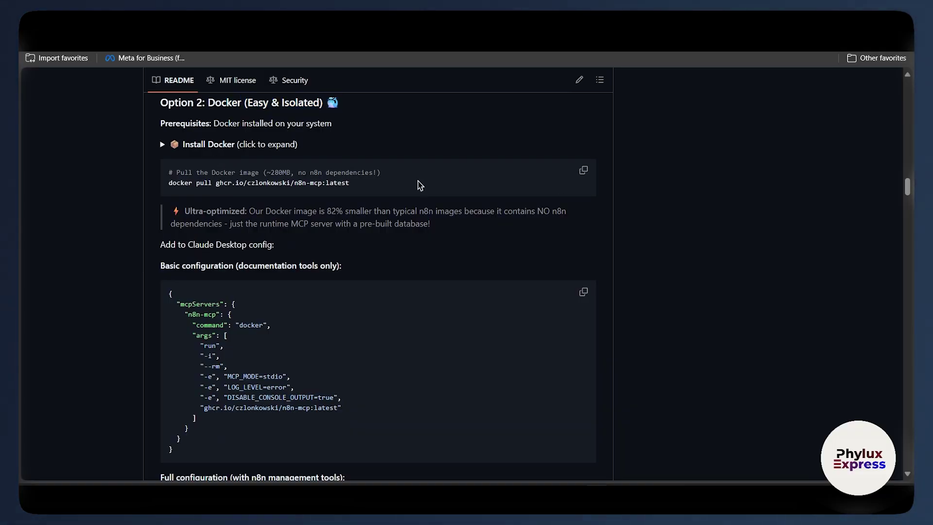
drag(406, 185, 155, 193)
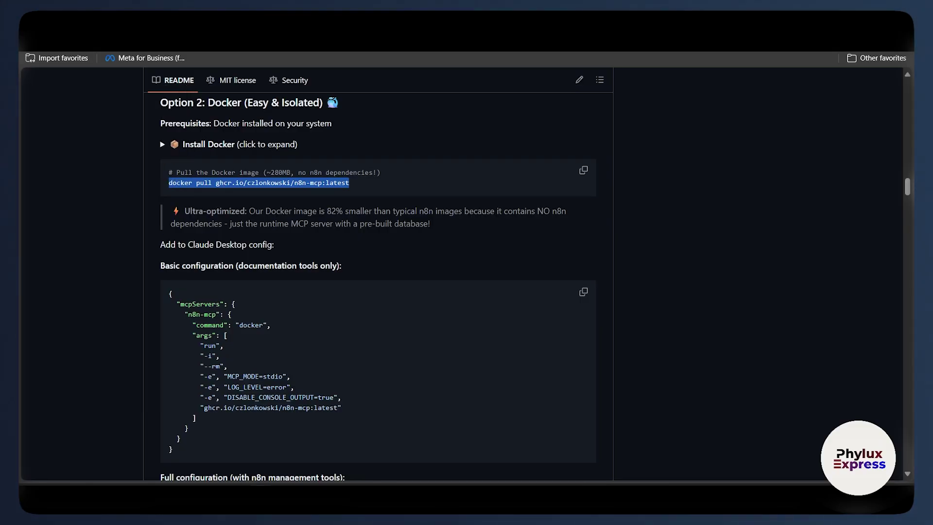
key(super)
click(781, 334)
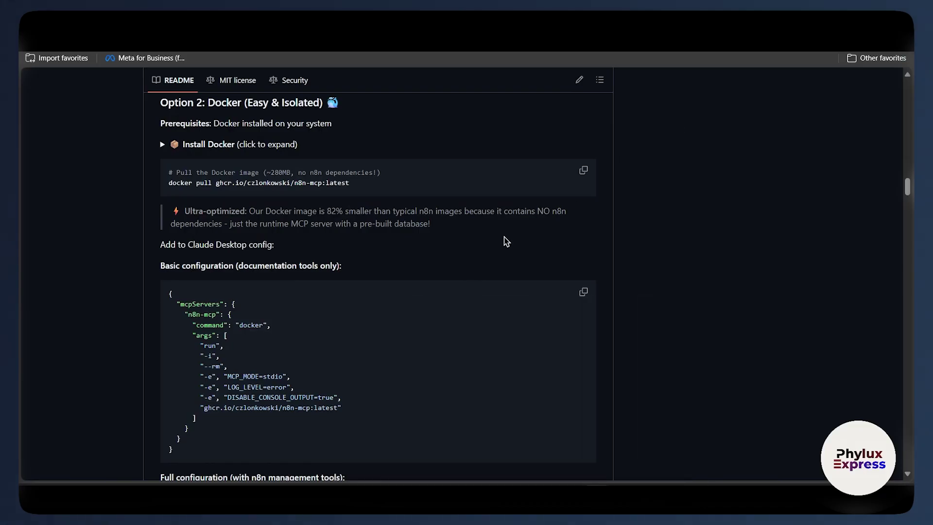
Step: Copy the README's Docker pull command and run docker pull ghcr.io/czlonkowski/n8n-mcp:latest in a Windows PowerShell terminal
drag(372, 192, 161, 196)
key(ctrl+c)
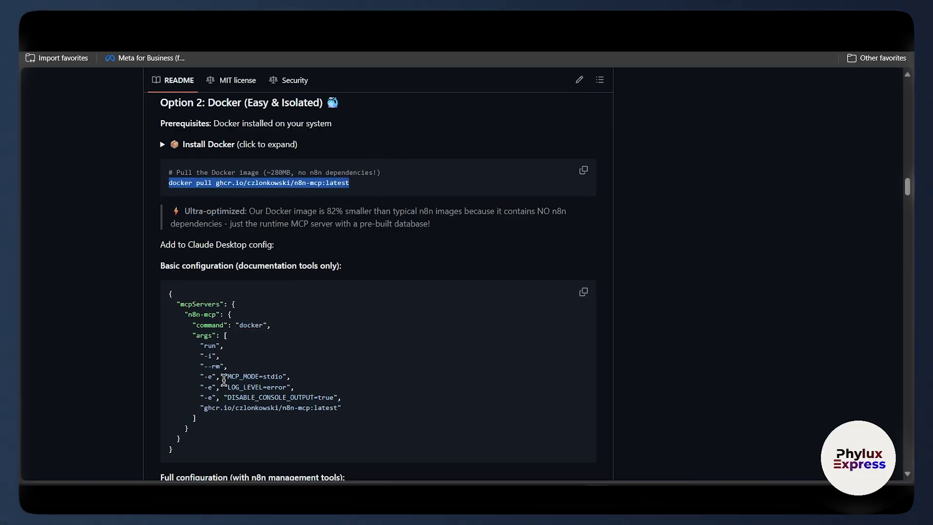
key(super)
text(ter)
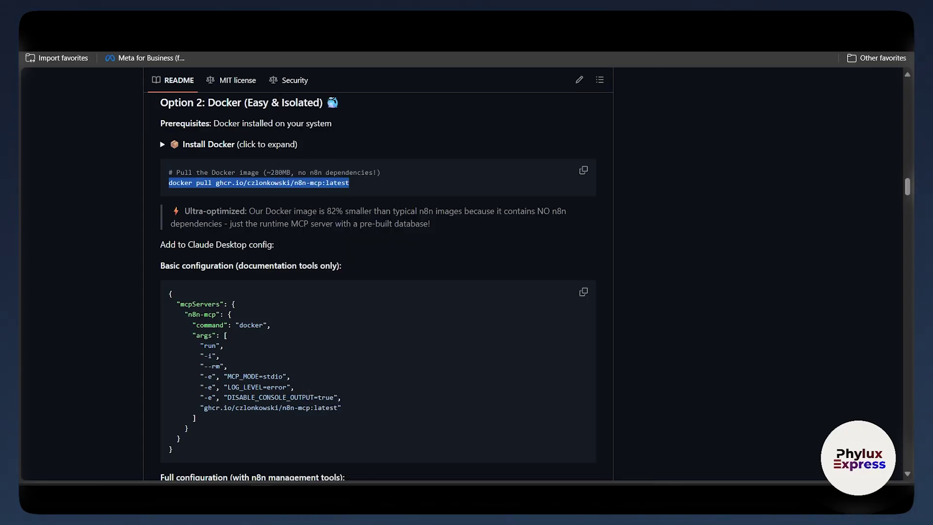
key(Return)
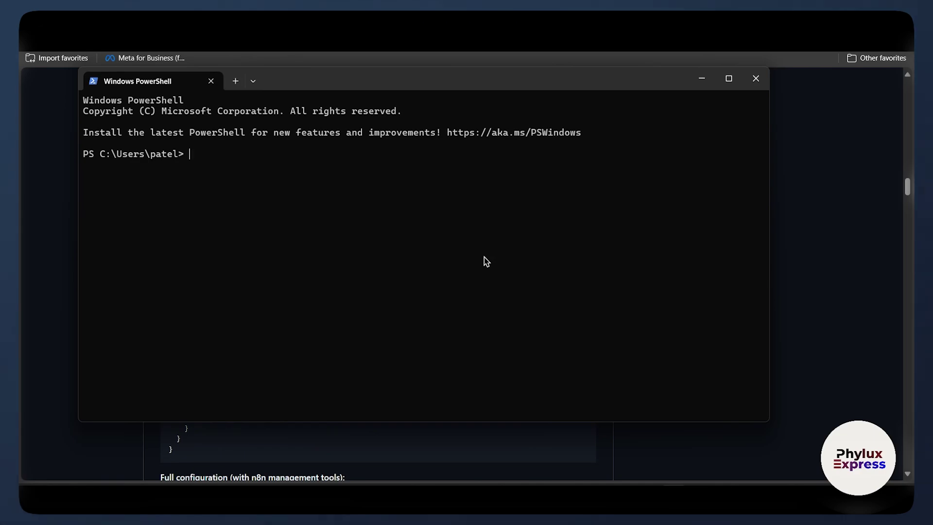
key(ctrl+v)
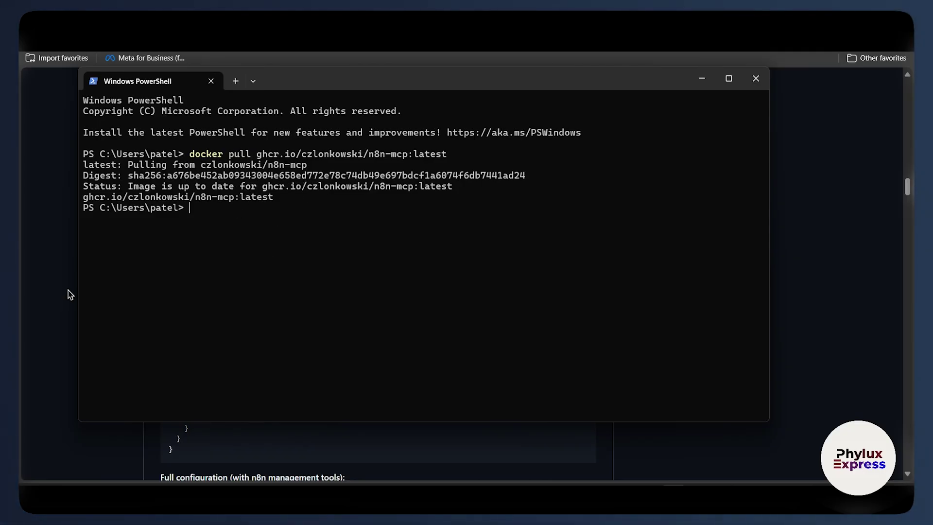
Step: Copy the Docker pull command from the README again and recheck the PowerShell pull output before returning to the README
click(32, 238)
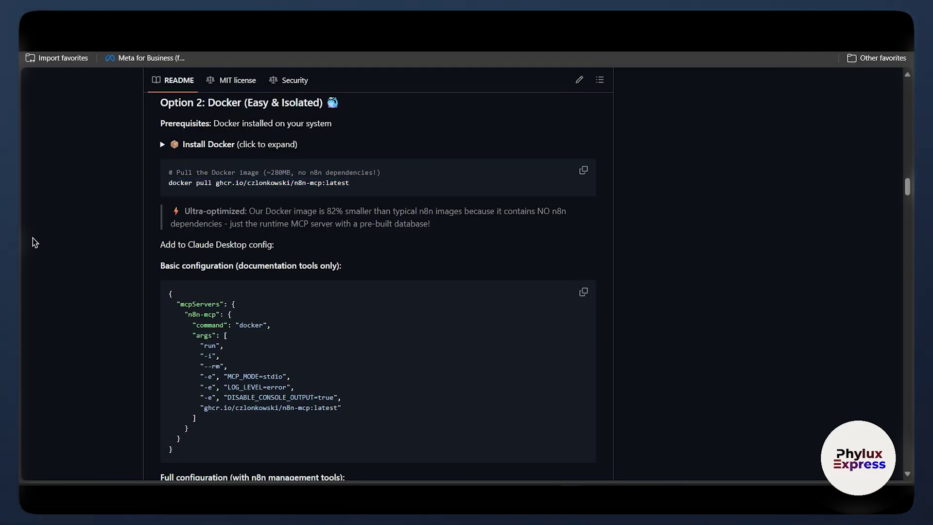
scroll(339, 244, down, 1)
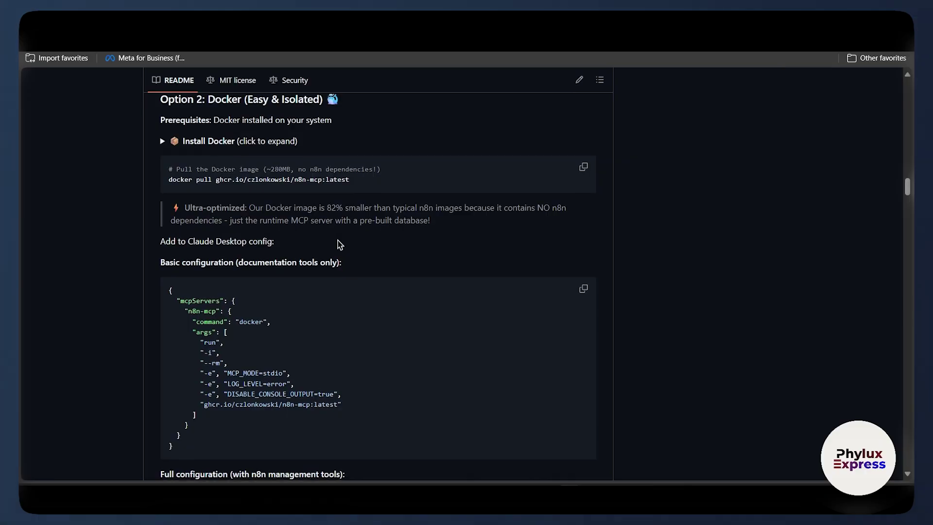
click(583, 167)
click(673, 432)
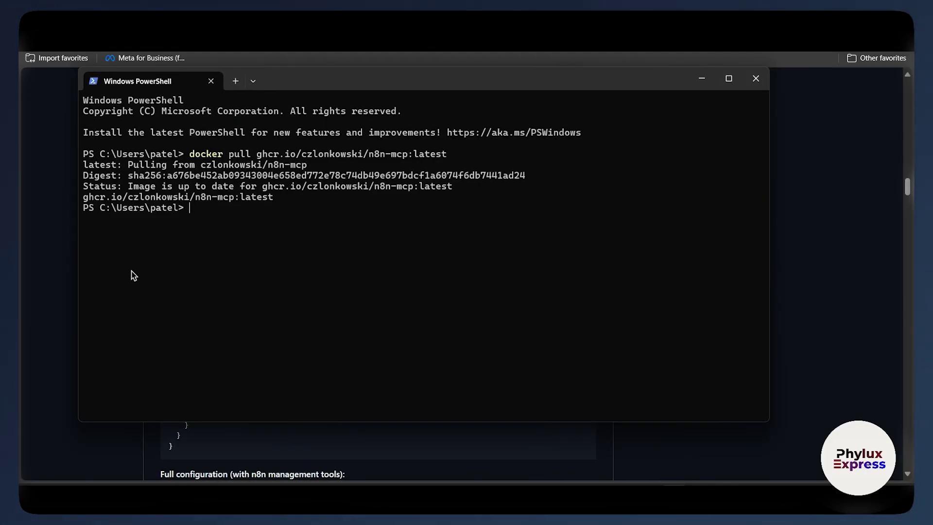
key(alt+Tab)
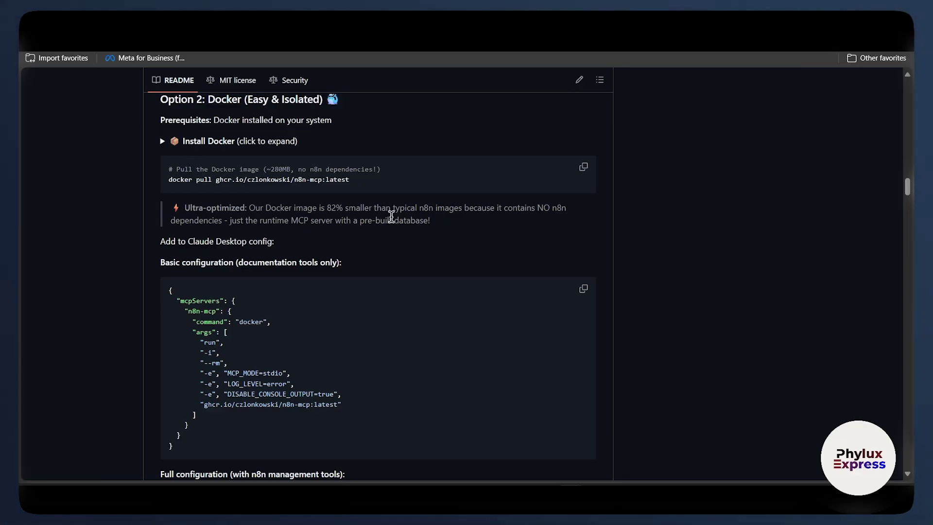
Step: Compare the README's basic and full Docker configurations for Claude Desktop, highlighting the basic configuration's heading
scroll(240, 348, down, 1)
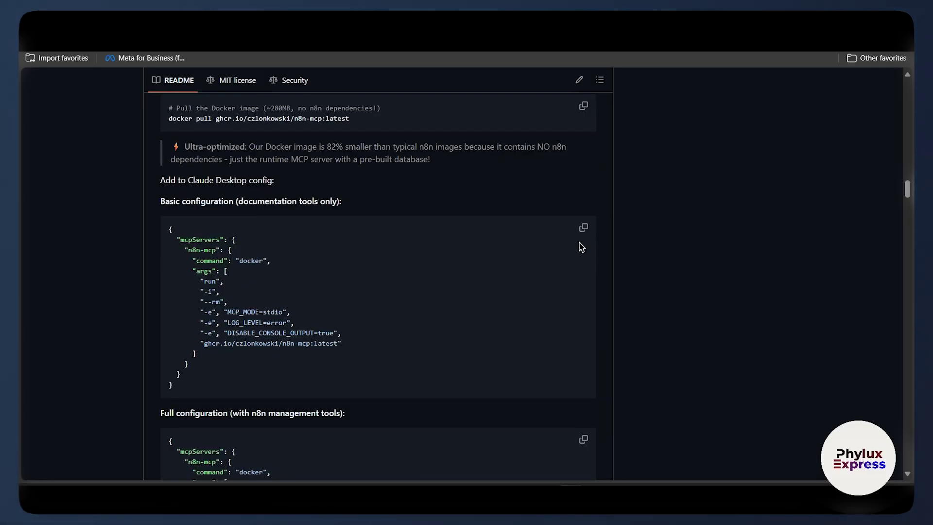
scroll(579, 246, down, 1)
scroll(273, 179, down, 1)
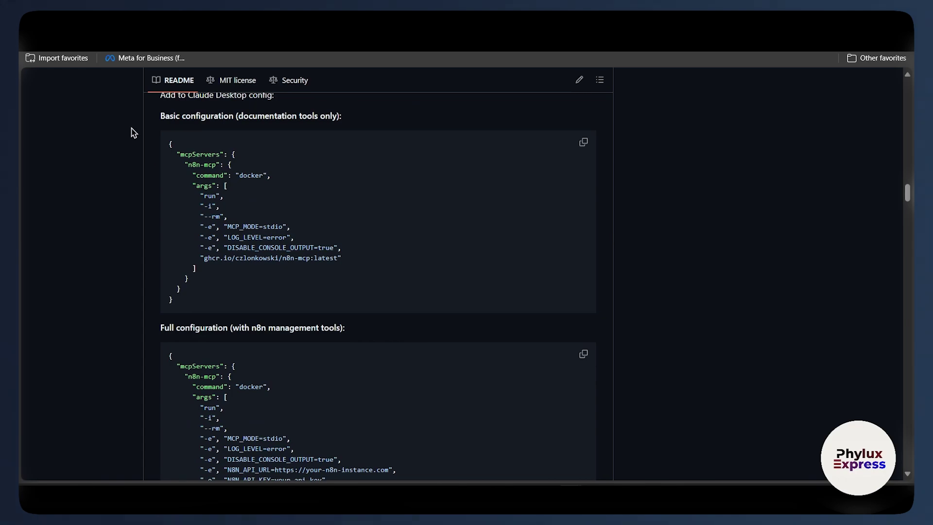
drag(160, 118, 336, 132)
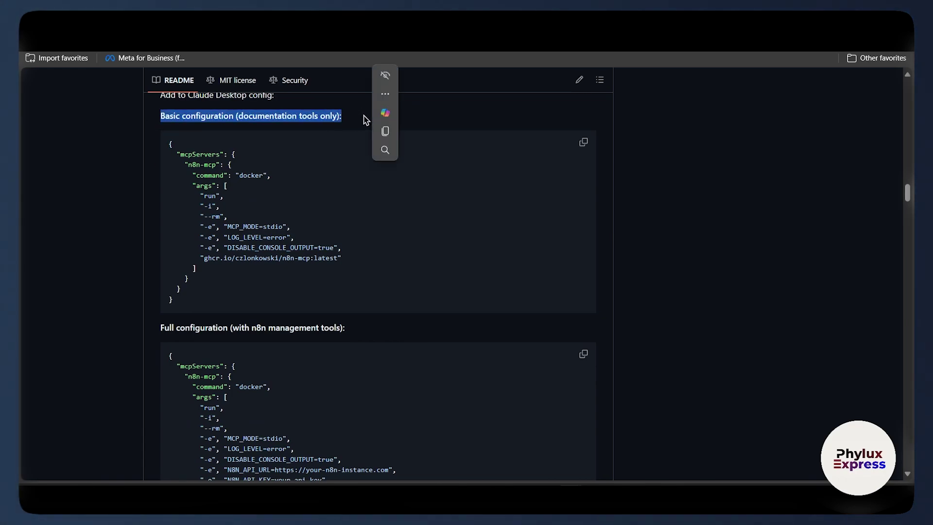
click(192, 328)
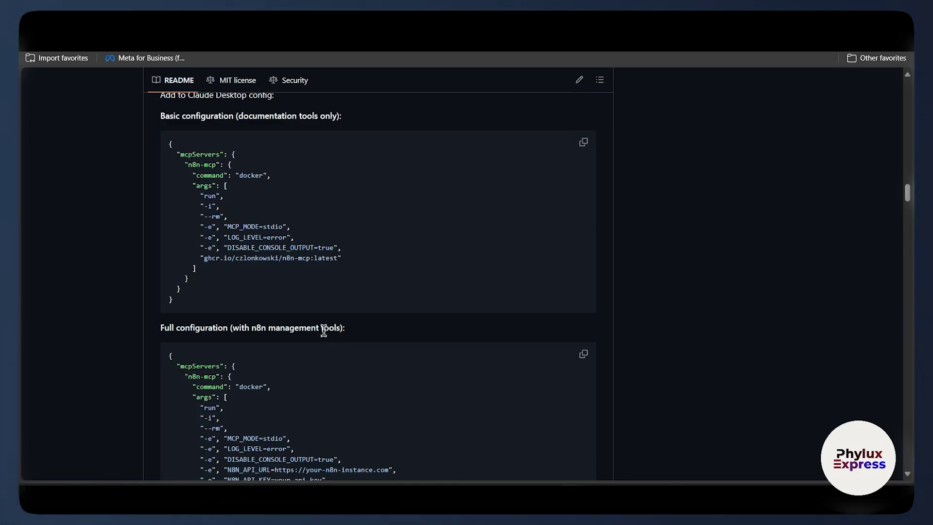
scroll(324, 331, down, 3)
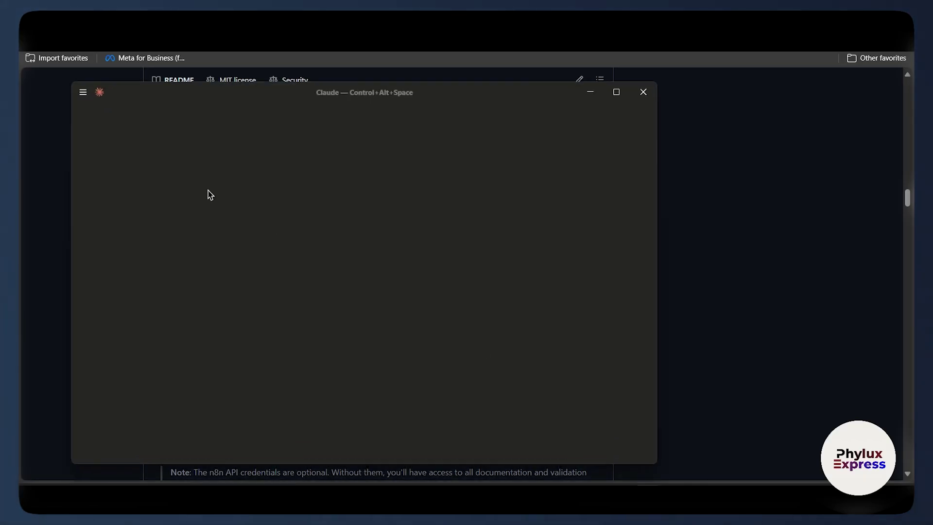
Step: Close the blank Claude Desktop window and reopen the app from the system tray
click(640, 93)
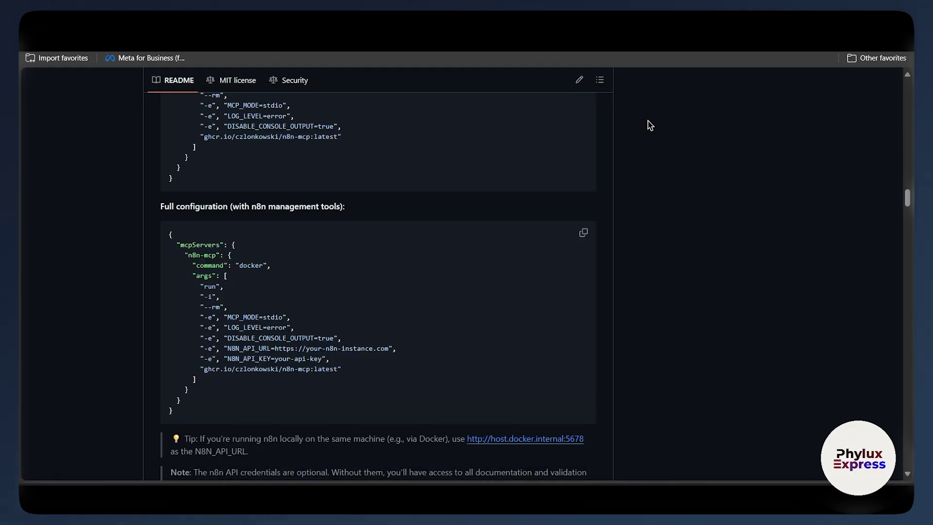
click(729, 499)
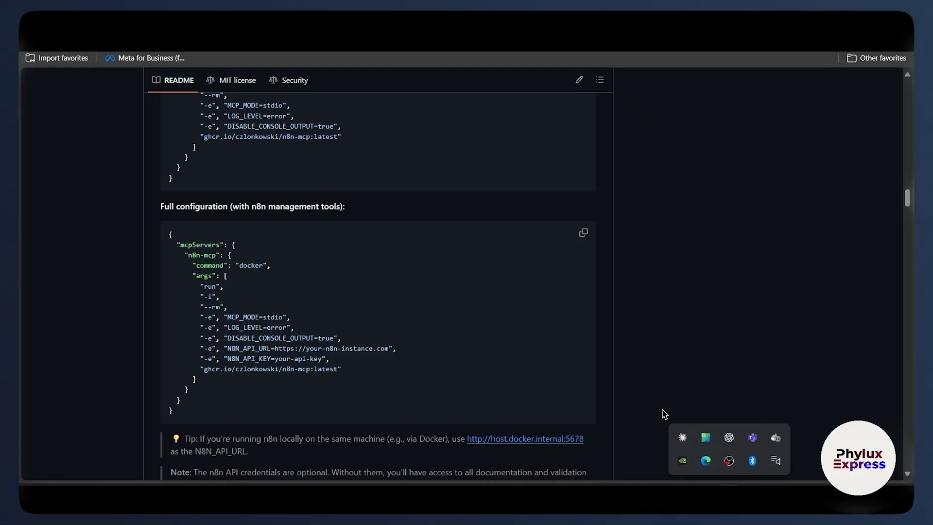
click(683, 438)
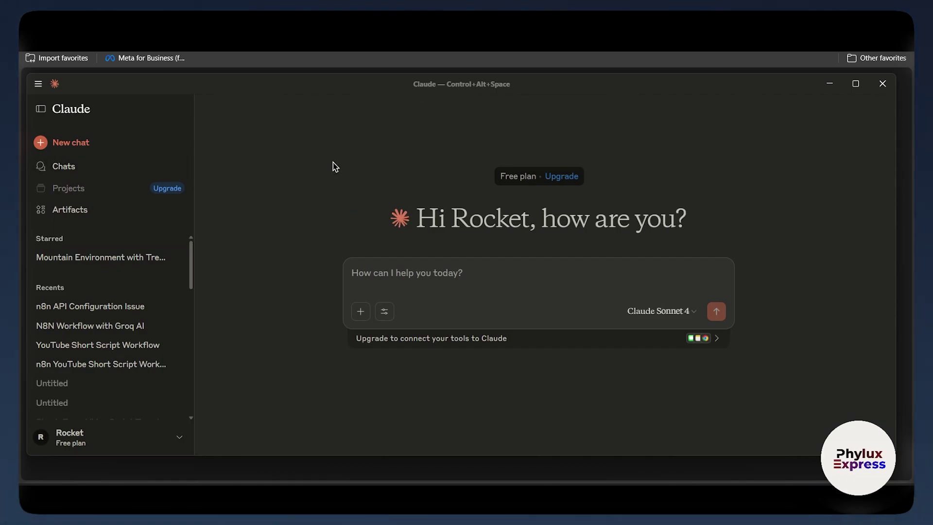
Step: Open Claude Desktop's Developer settings for local MCP servers and highlight the Desktop app heading
click(38, 86)
mouse_move(64, 100)
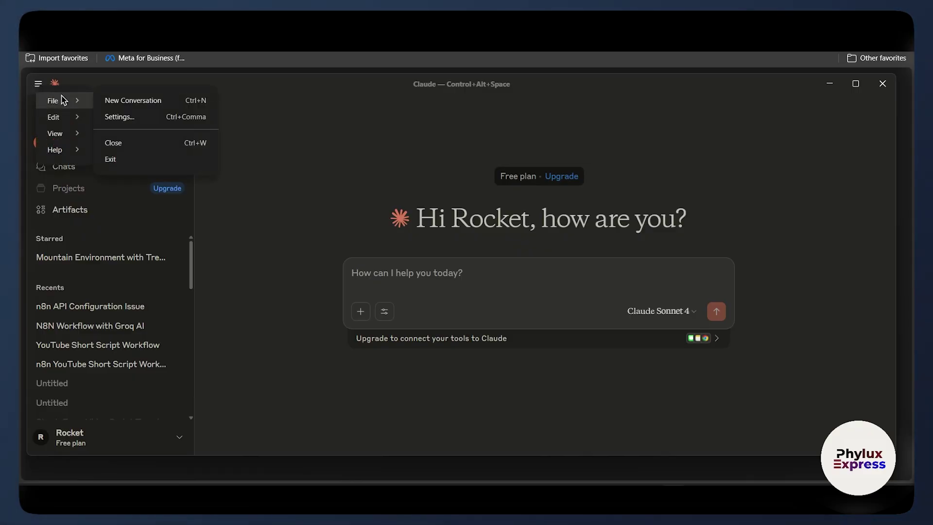
click(120, 117)
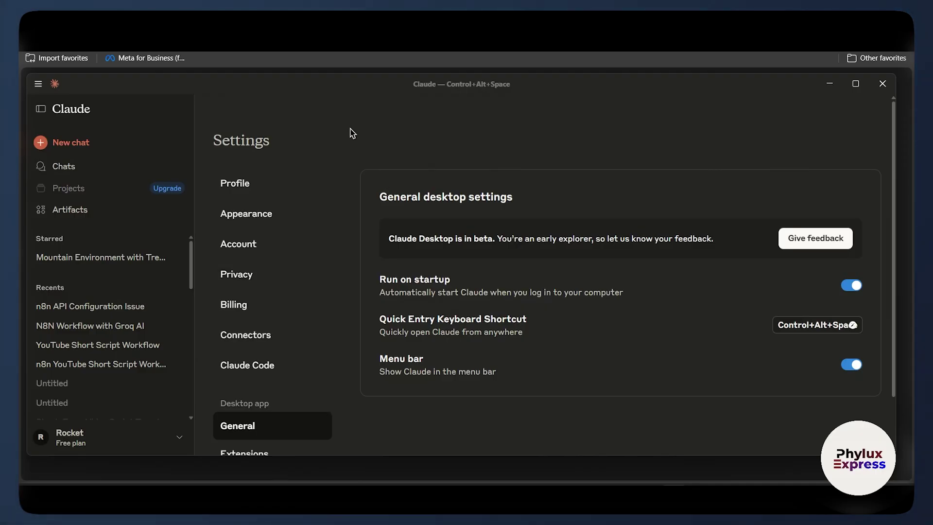
scroll(311, 258, down, 2)
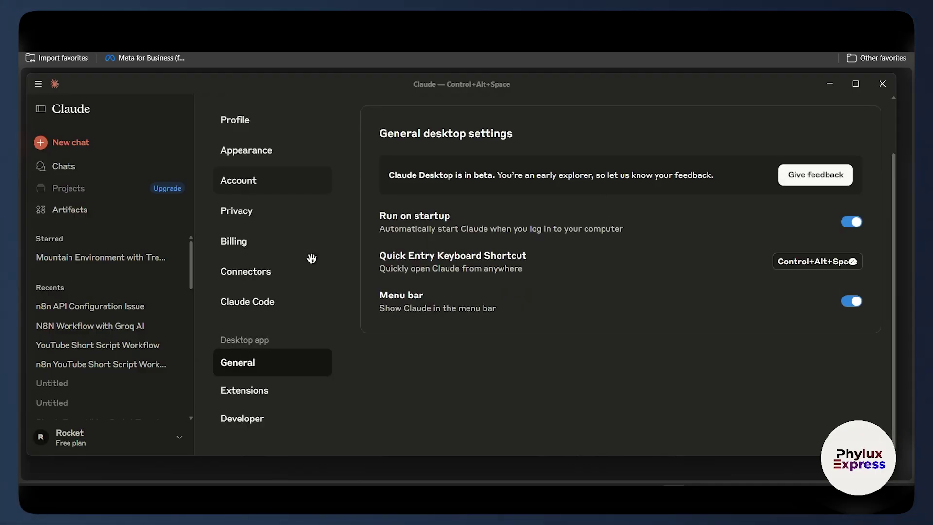
click(265, 417)
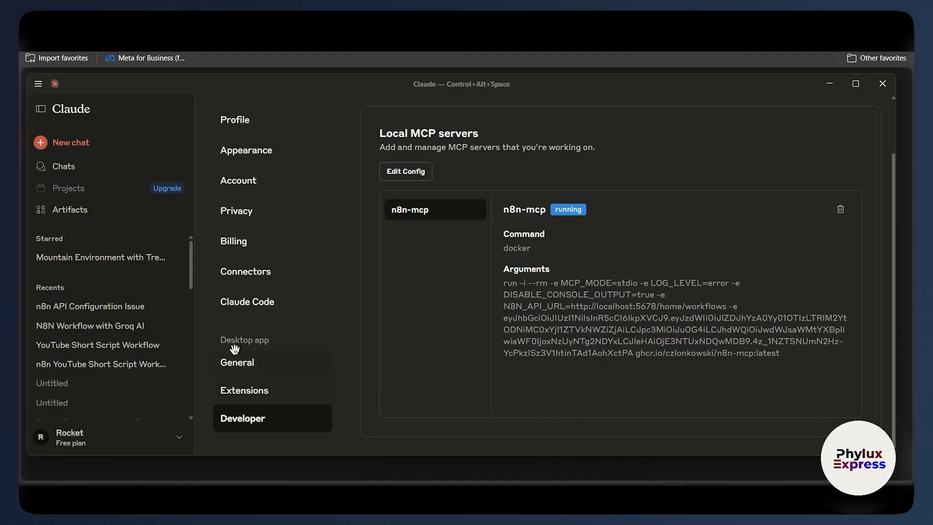
drag(232, 336, 294, 345)
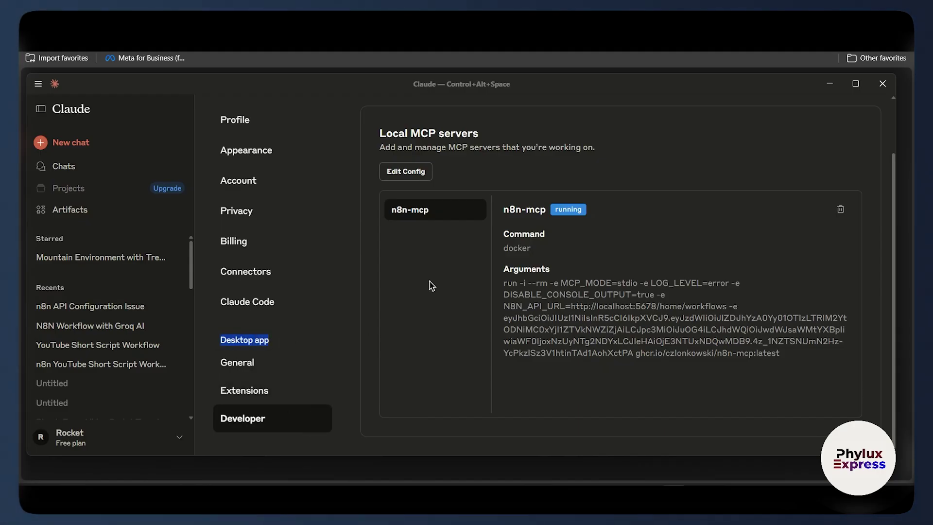
Step: Edit the MCP server config by locating claude_desktop_config.json in the Claude folder and opening it in Visual Studio Code
click(412, 176)
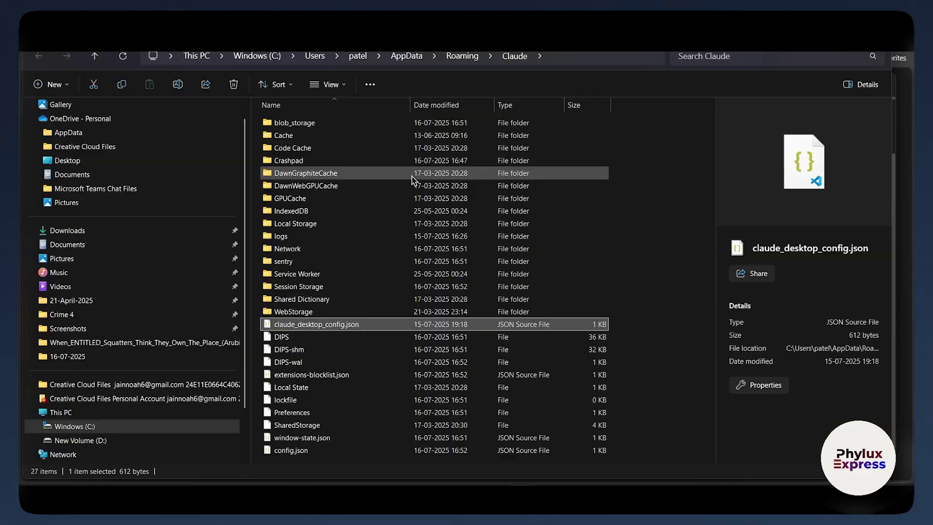
click(305, 327)
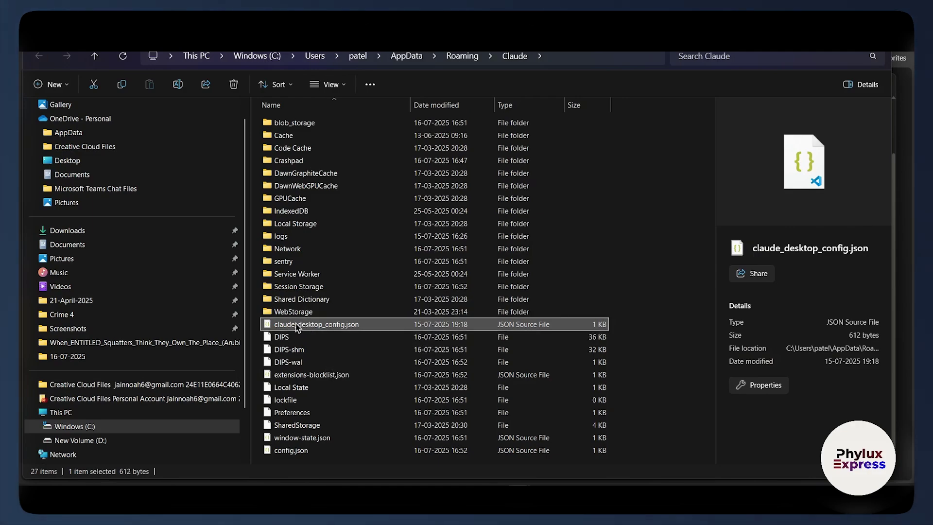
right_click(352, 330)
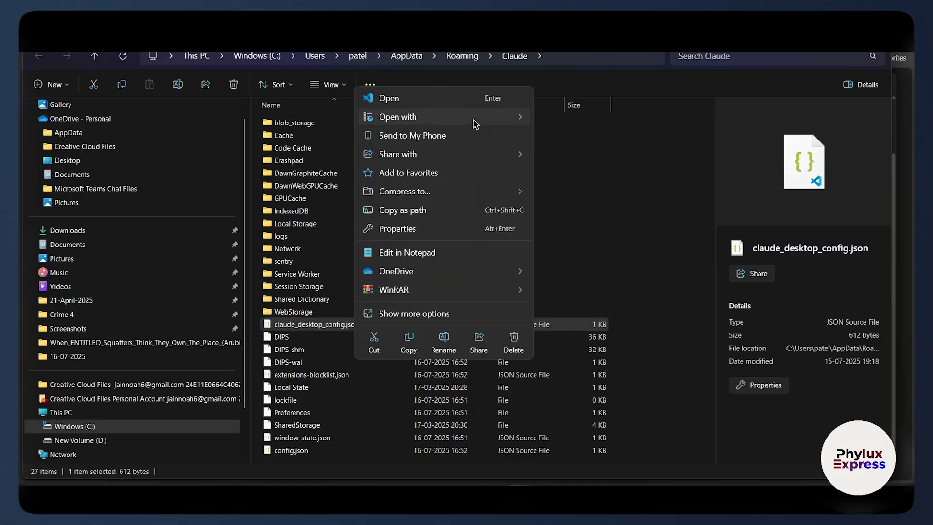
mouse_move(474, 121)
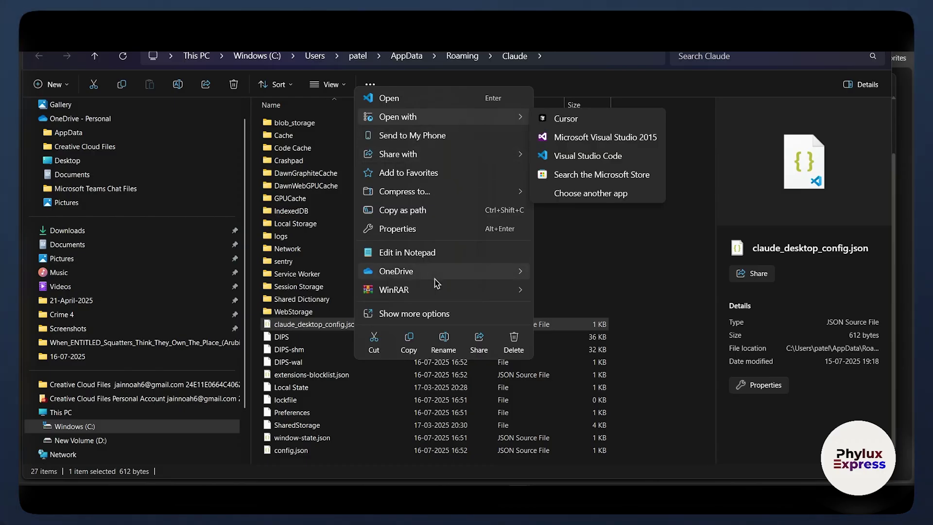
click(489, 99)
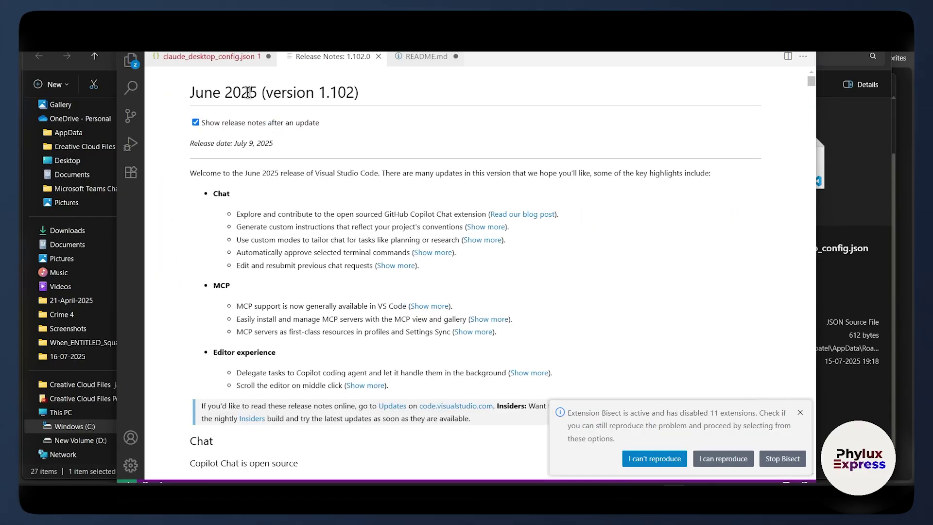
Step: Replace the entire contents of claude_desktop_config.json with the README's full n8n-mcp Docker configuration, including the placeholder N8N_API_URL and N8N_API_KEY
click(243, 57)
drag(252, 289, 182, 85)
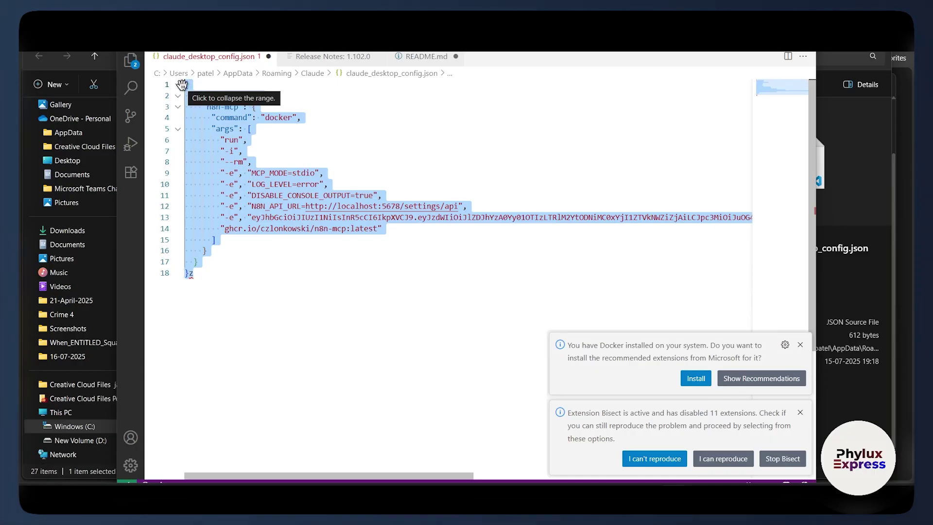
key(BackSpace)
text({   "mcpServers": {     "n8n-mcp": {       "command": "docker",       "args": [         "run",         "-i",         "--rm",         "-e", "MCP_MODE=stdio",         "-e", "LOG_LEVEL=error",         "-e", "DISABLE_CONSOLE_OUTPUT=true",         "-e", "N8N_API_URL=https://your-n8n-instance.com",         "-e", "N8N_API_KEY=your-api-key",         "ghcr.io/czlonkowski/n8n-mcp:latest"       ]     }   } })
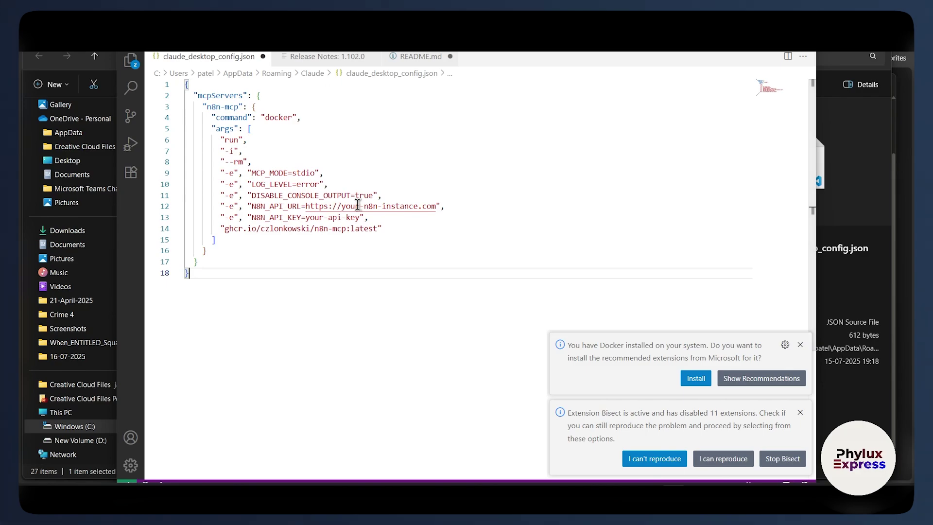
scroll(371, 175, down, 1)
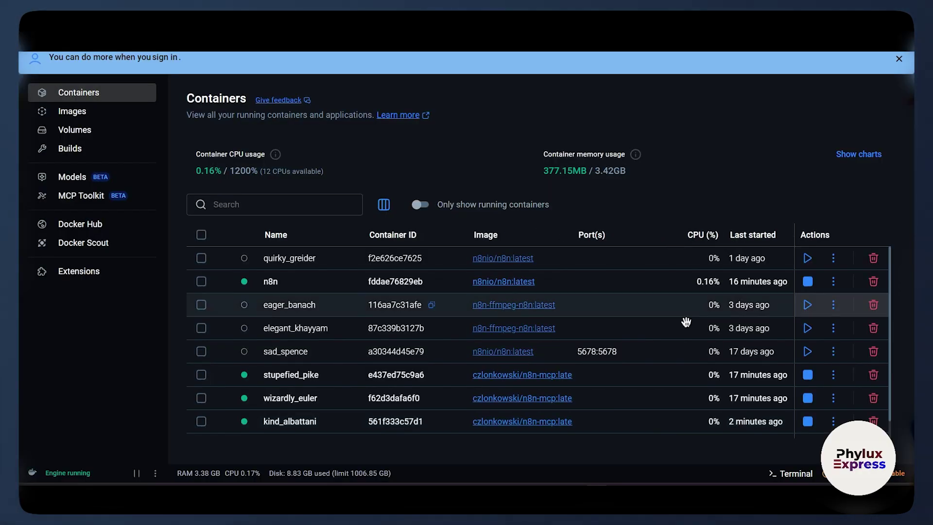
click(332, 281)
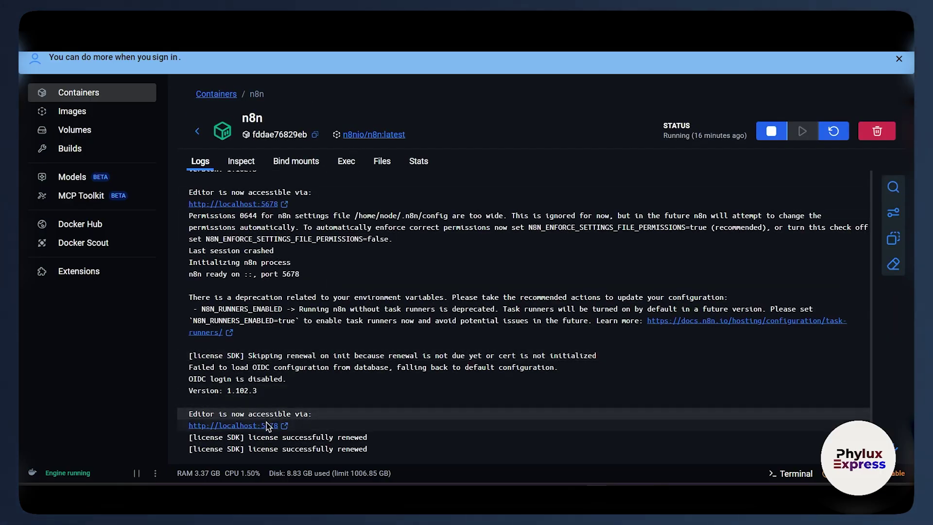
click(264, 425)
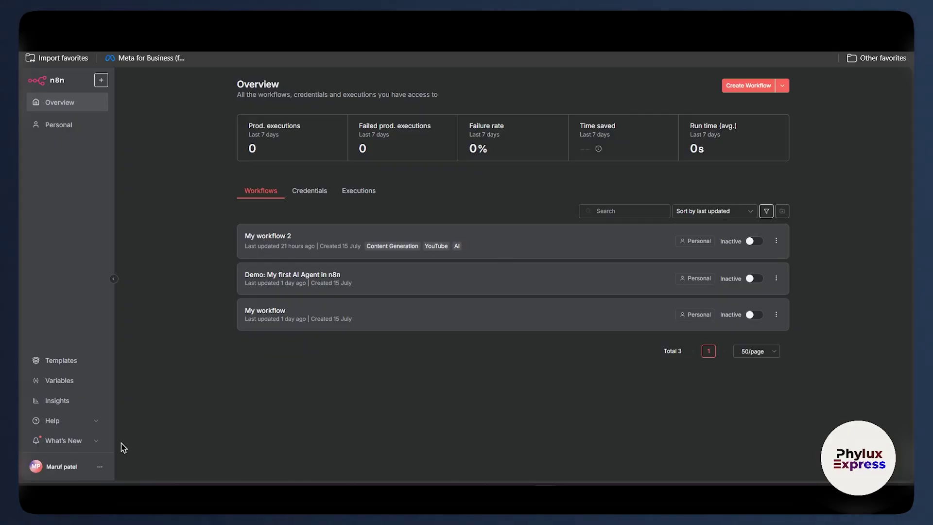
click(100, 467)
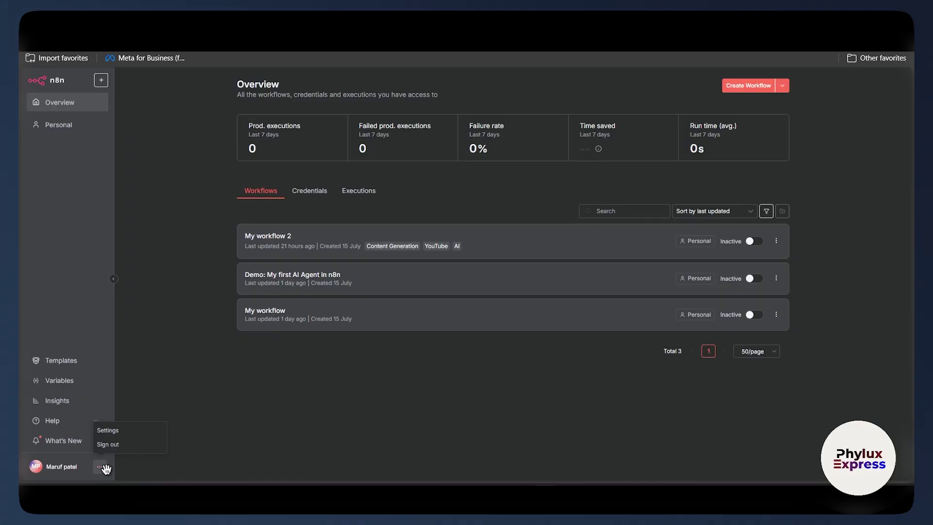
click(156, 431)
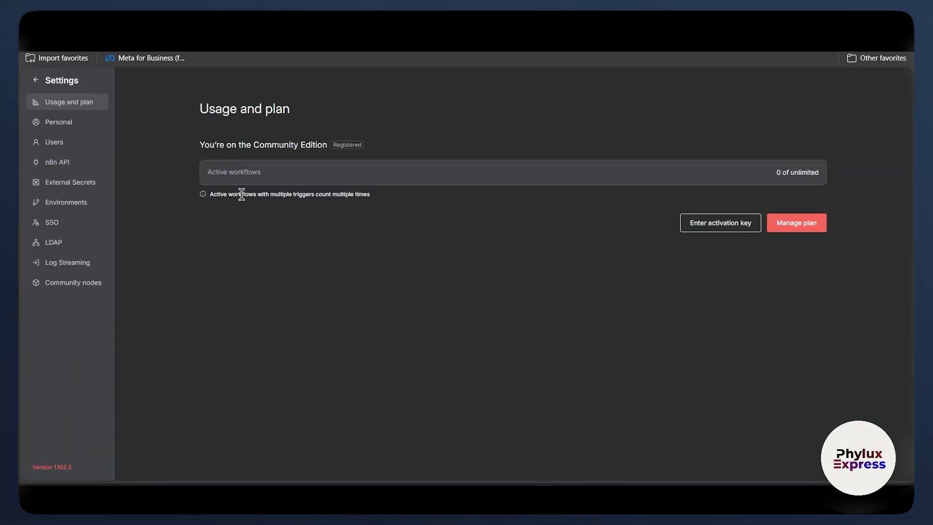
click(63, 171)
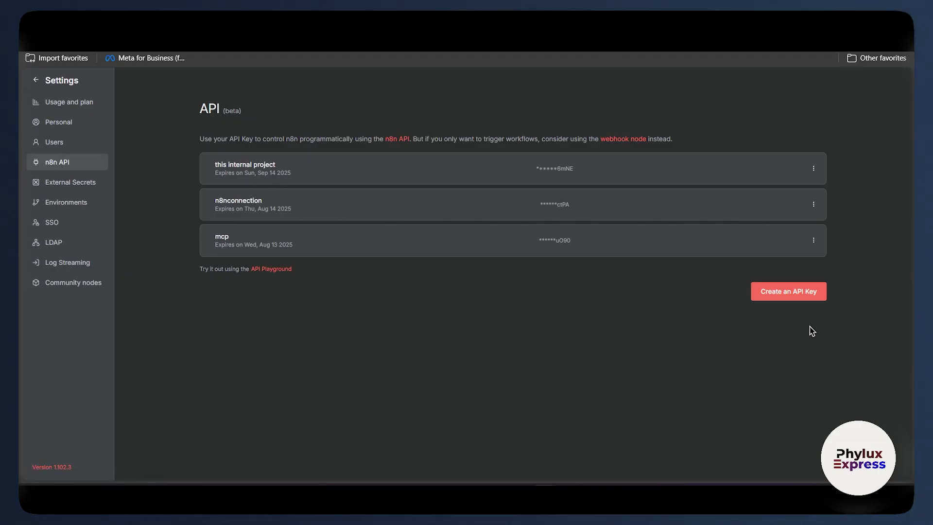
Step: Create an n8n API key labelled test with a 90-day expiration
click(810, 295)
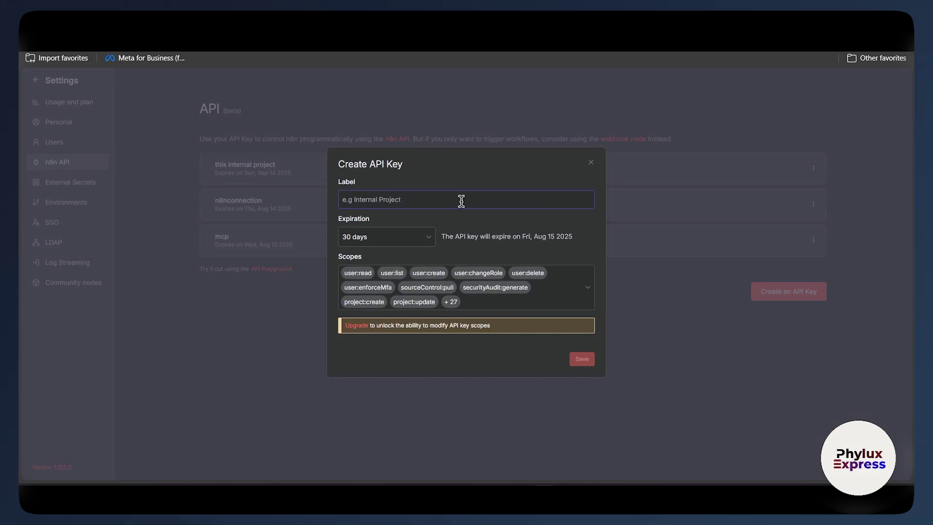
text(test)
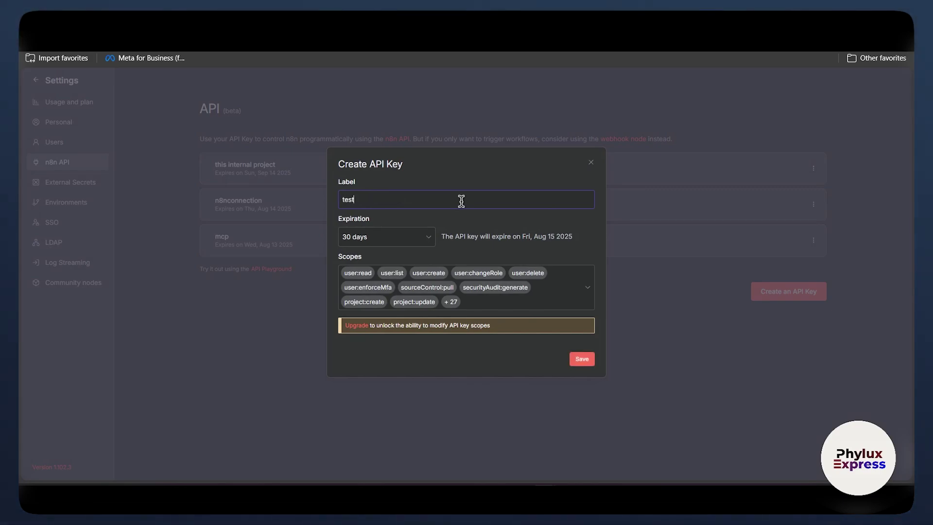
click(385, 241)
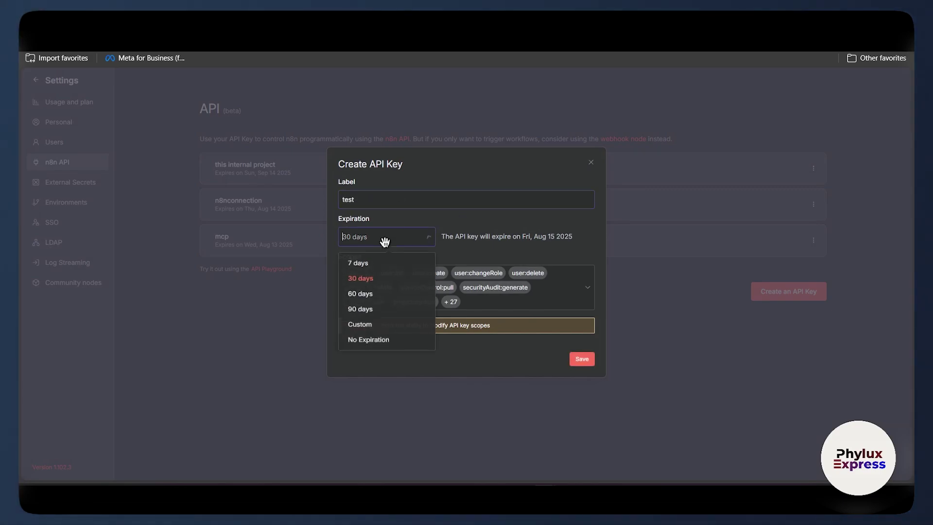
click(393, 317)
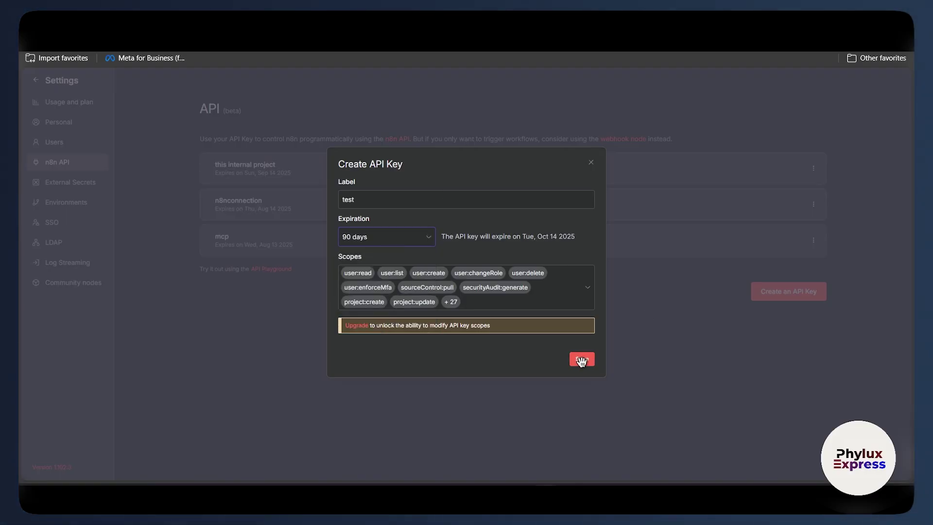
click(581, 359)
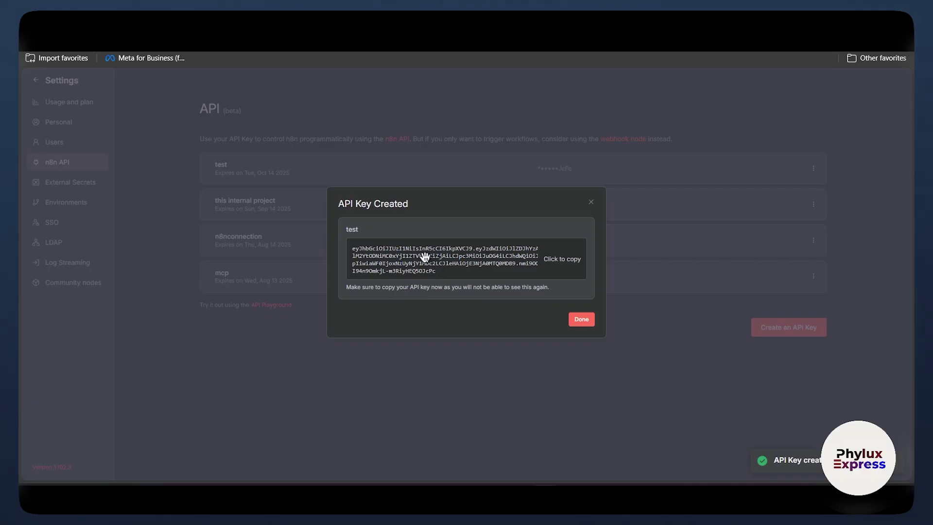
Step: Copy the new n8n API key and paste it over the your-api-key placeholder of N8N_API_KEY in claude_desktop_config.json
click(546, 268)
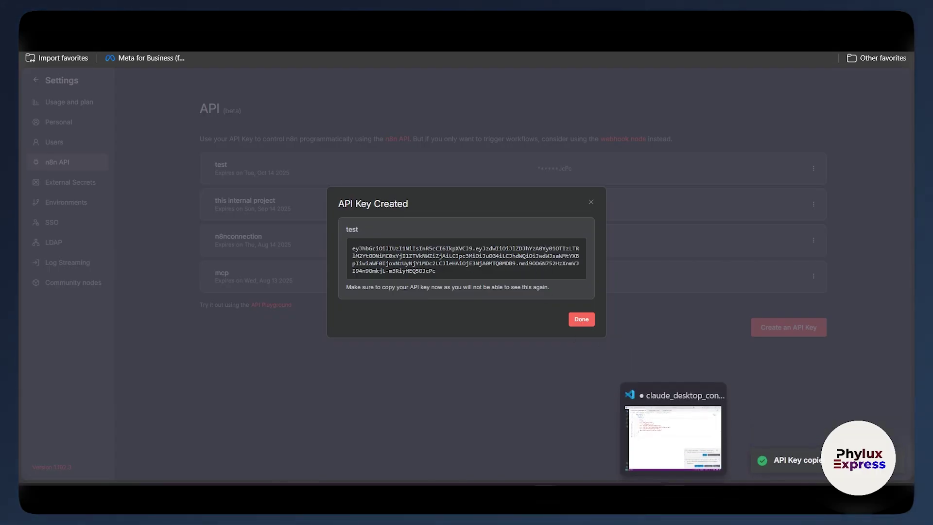
click(666, 445)
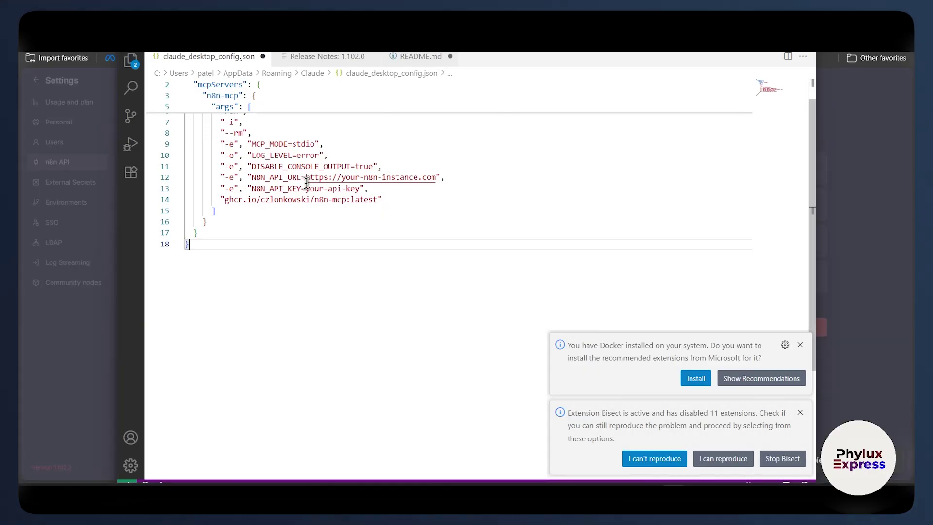
drag(305, 189, 354, 190)
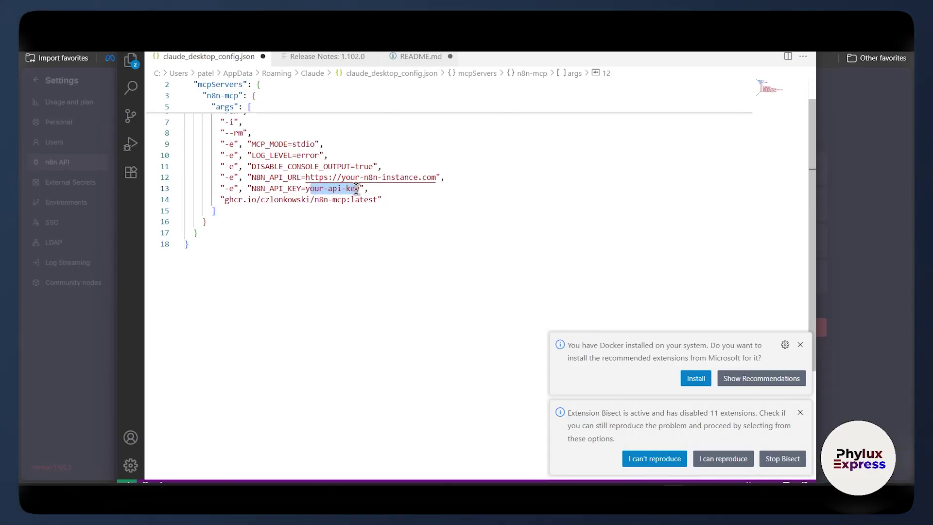
drag(360, 189, 307, 191)
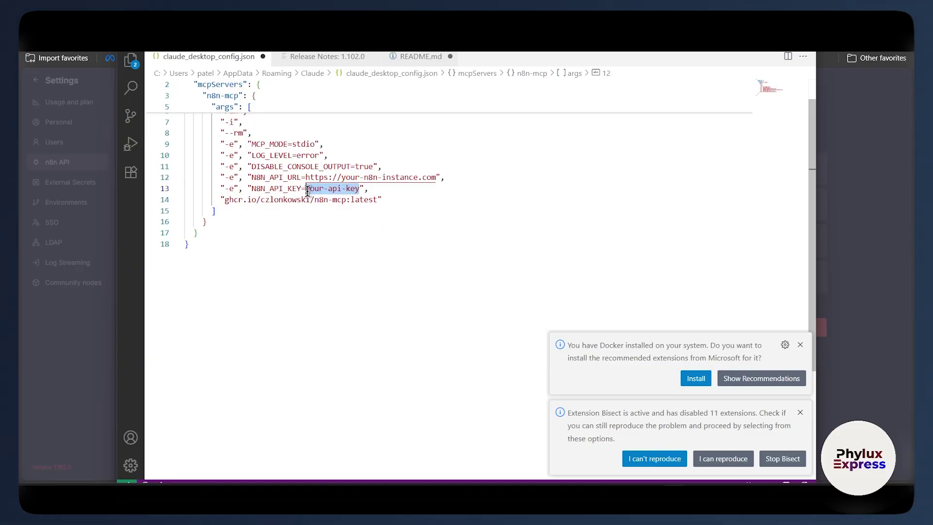
key(ctrl+v)
scroll(394, 252, right, 5)
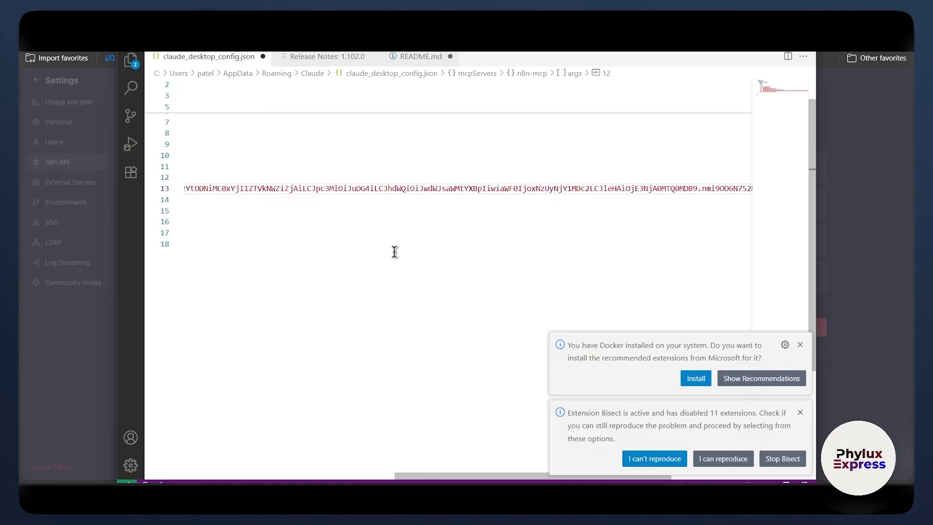
scroll(394, 252, left, 5)
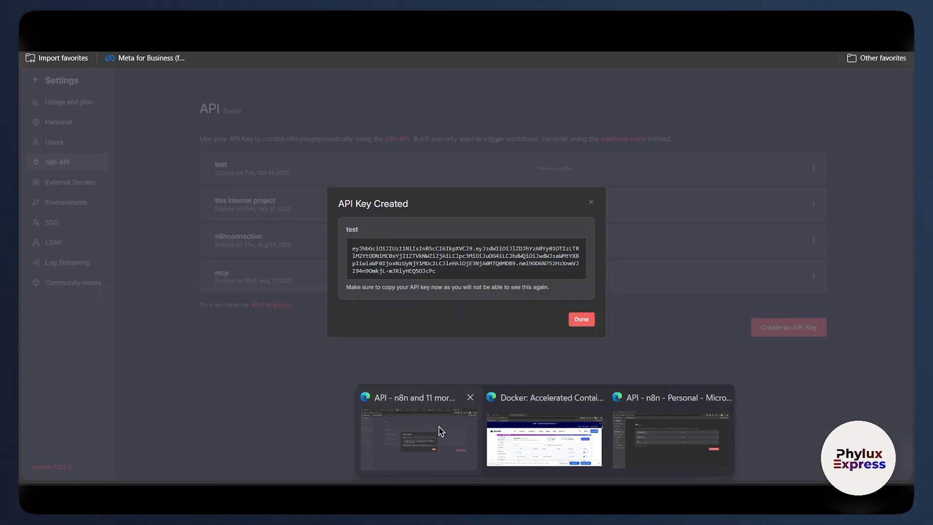
Step: Return to the n8n browser window and copy the full address of its API settings page
click(438, 431)
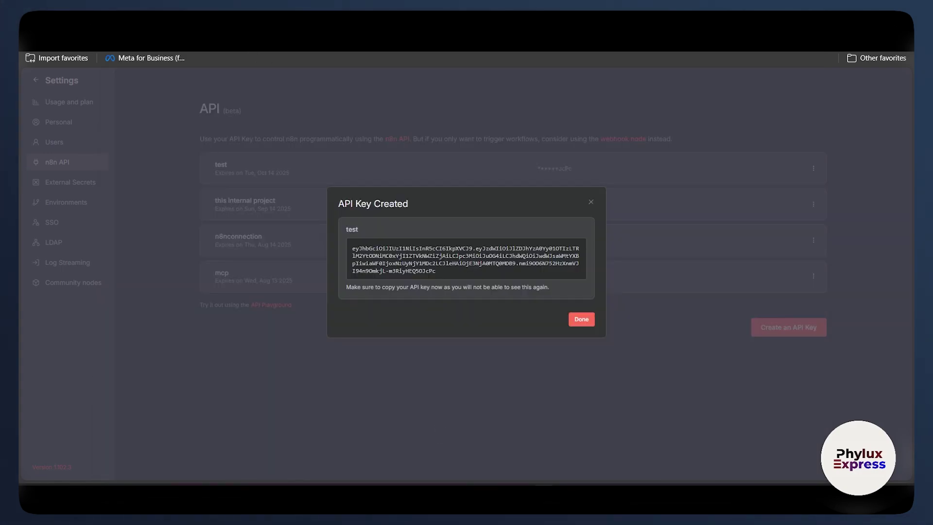
click(255, 34)
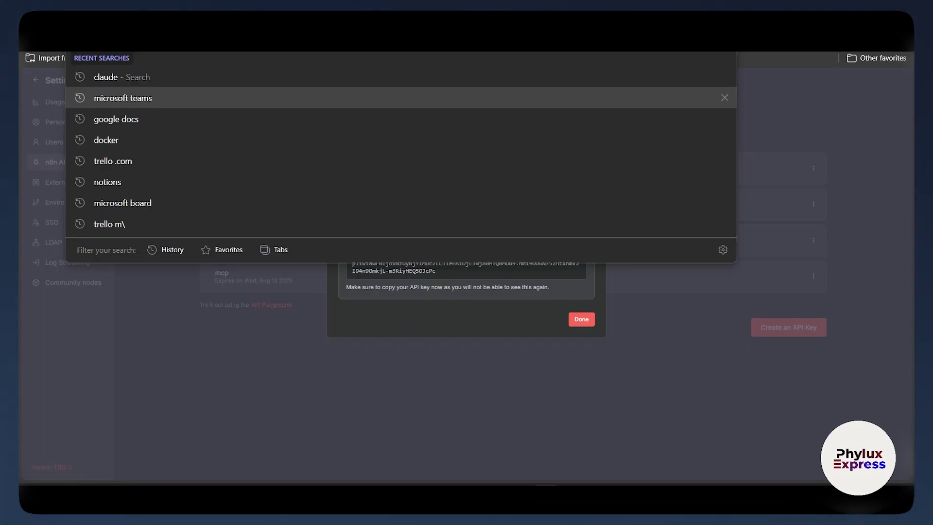
click(778, 192)
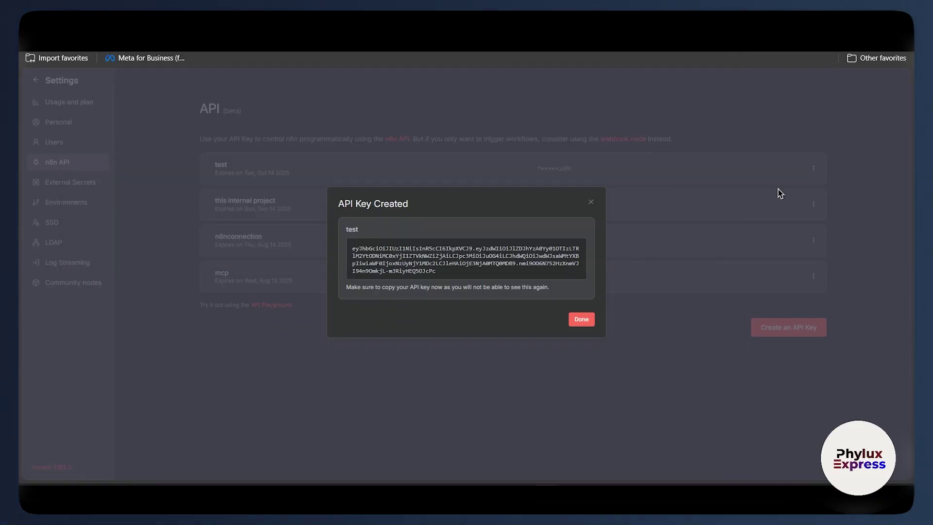
key(super+Down)
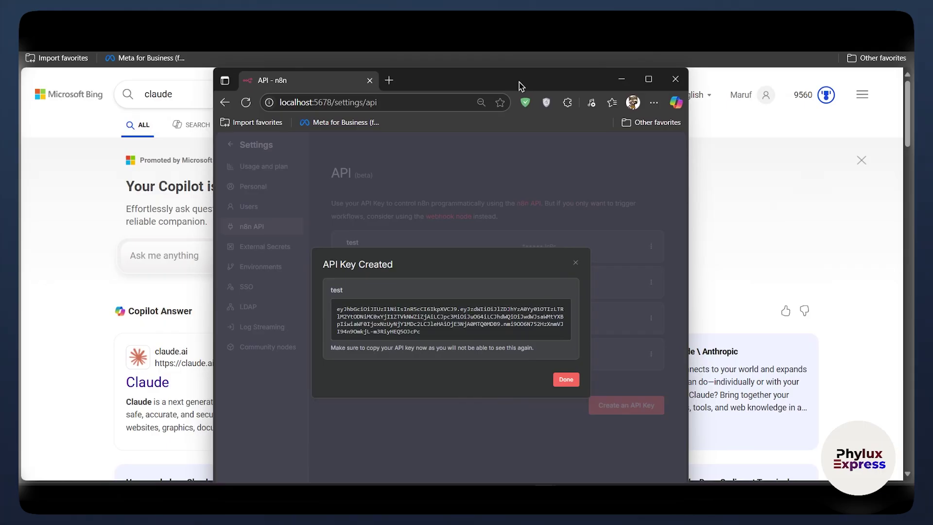
click(329, 103)
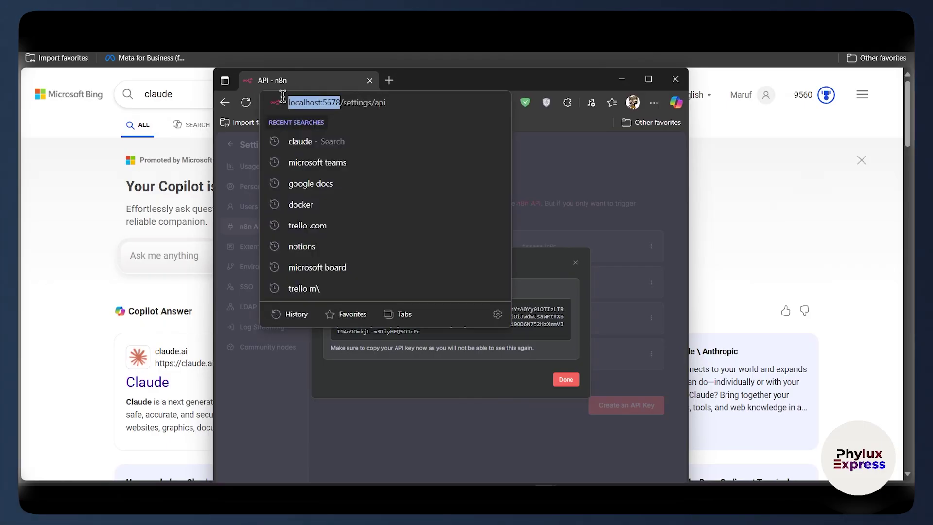
drag(340, 103, 397, 107)
triple_click(398, 107)
key(ctrl+c)
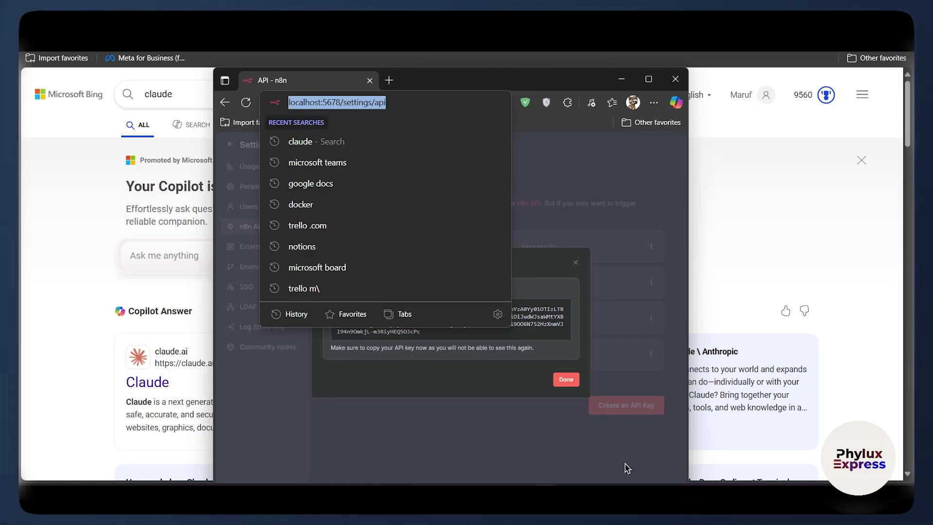
click(647, 496)
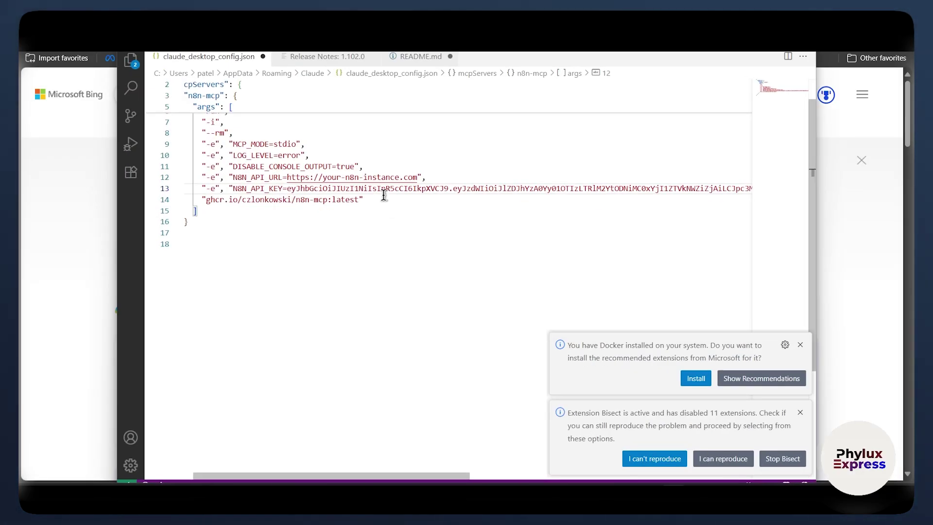
drag(417, 177, 288, 179)
key(ctrl+v)
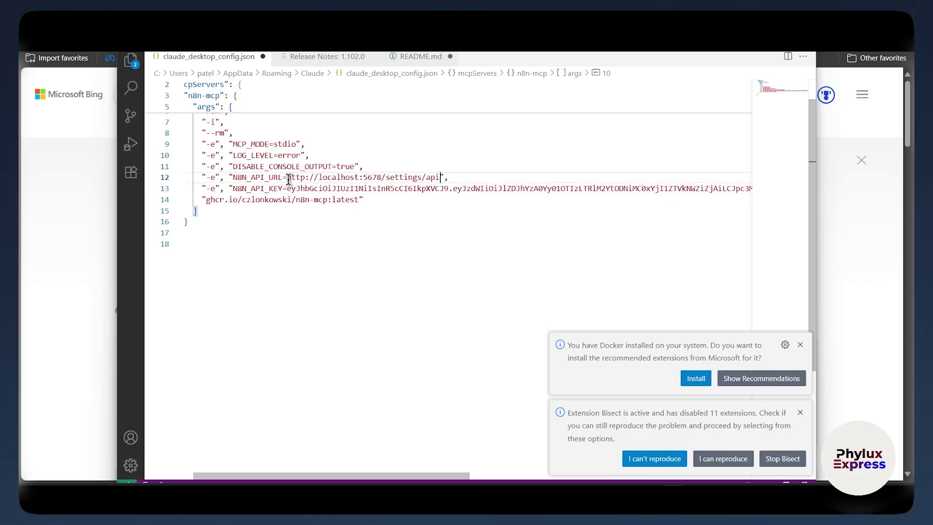
click(477, 178)
key(ctrl+s)
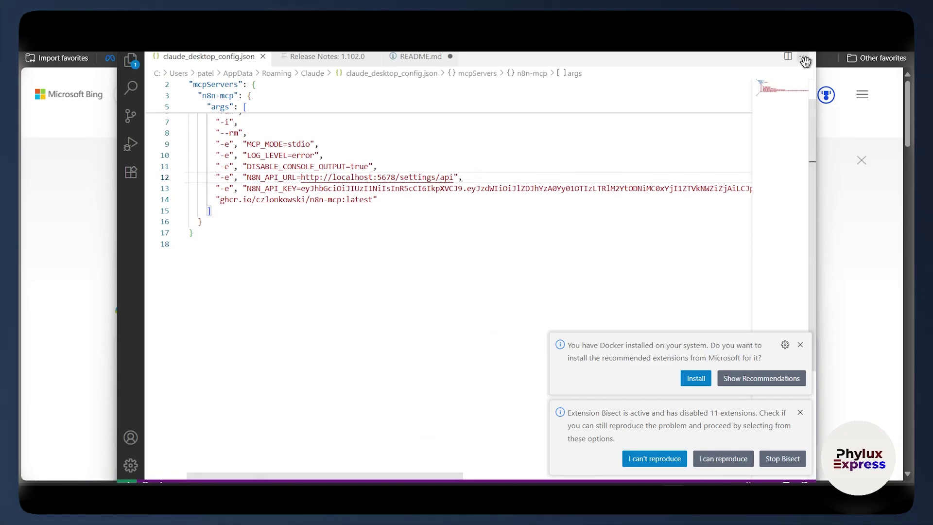
Step: Close the Claude Desktop window and fully quit its background process
key(alt+Tab)
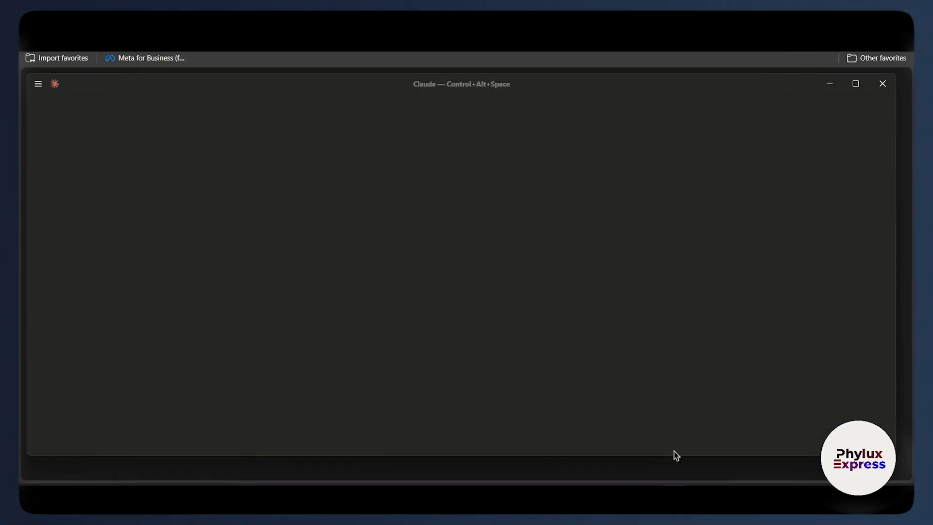
mouse_move(673, 499)
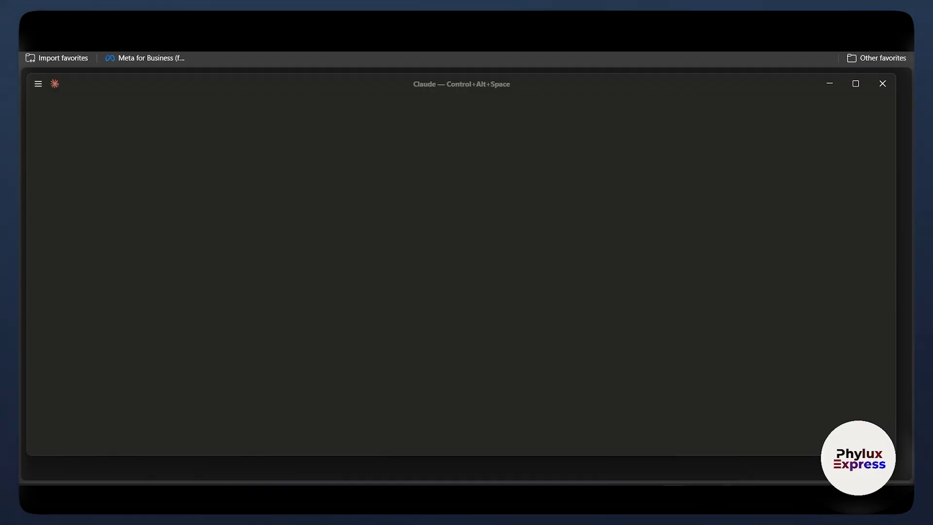
click(729, 500)
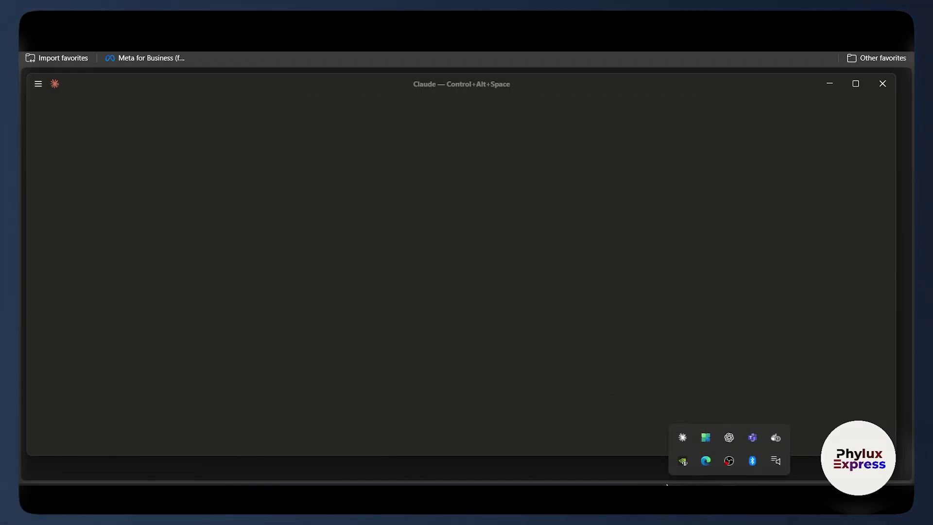
right_click(672, 500)
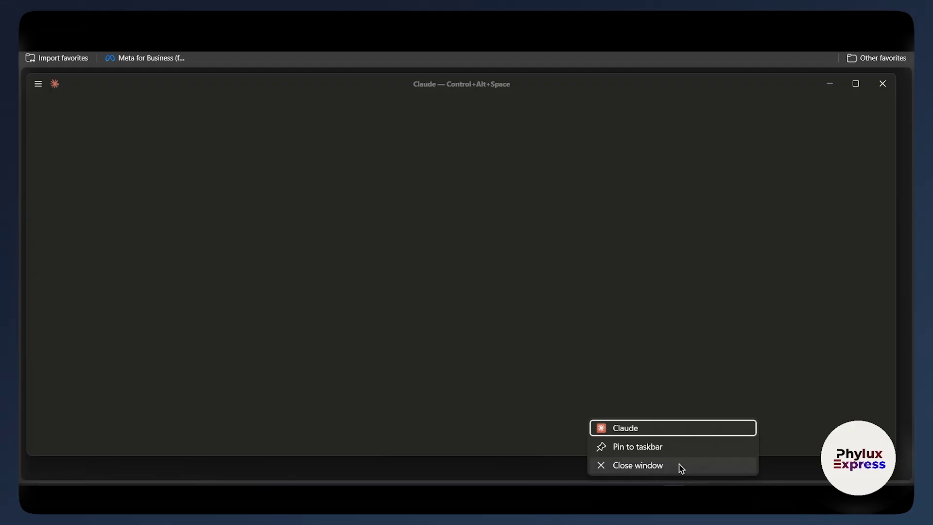
click(679, 467)
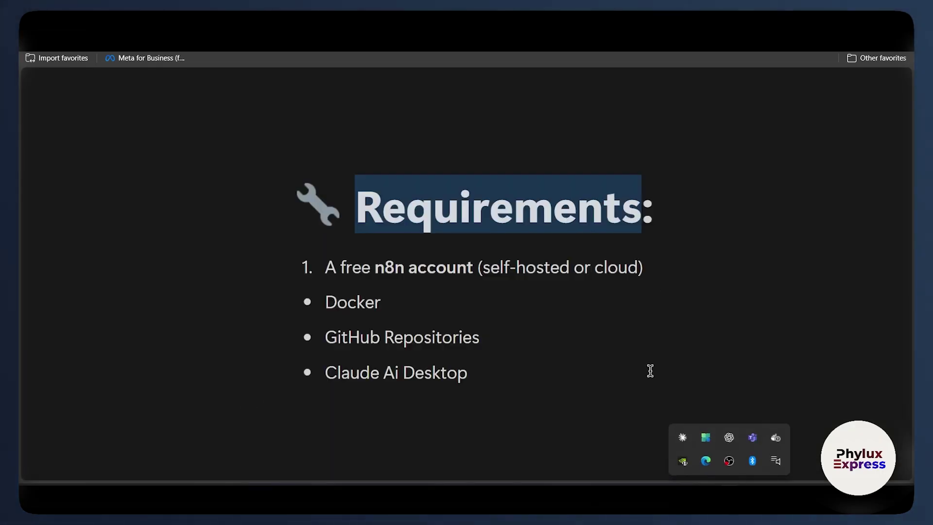
right_click(684, 437)
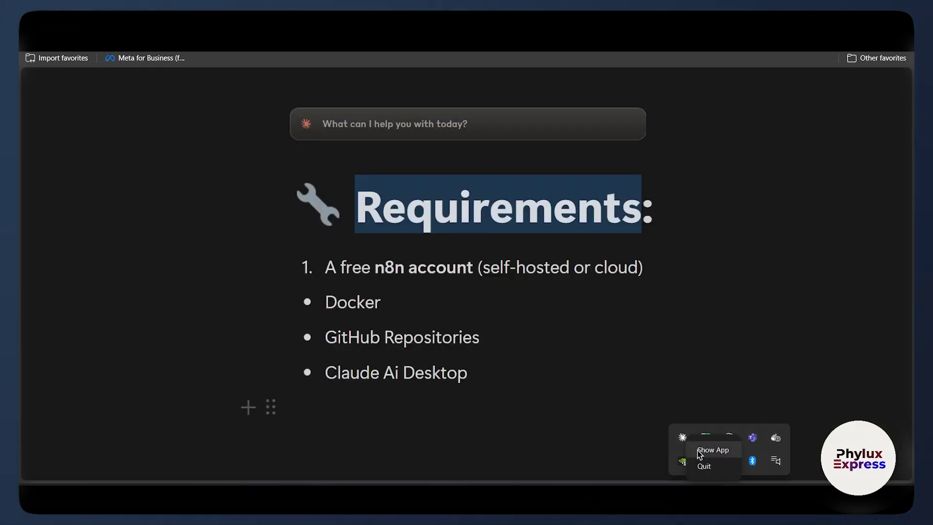
click(723, 467)
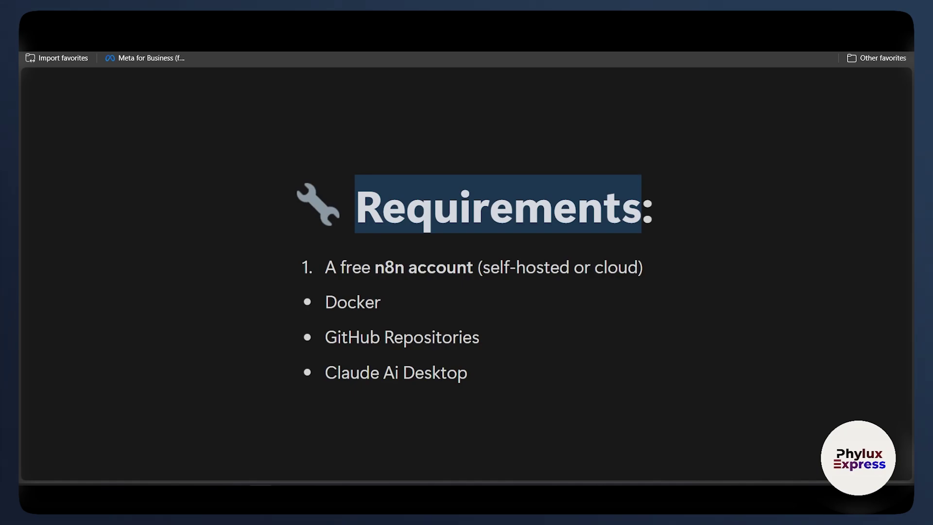
Step: Relaunch Claude Desktop so it loads the updated MCP configuration
key(super)
text(c)
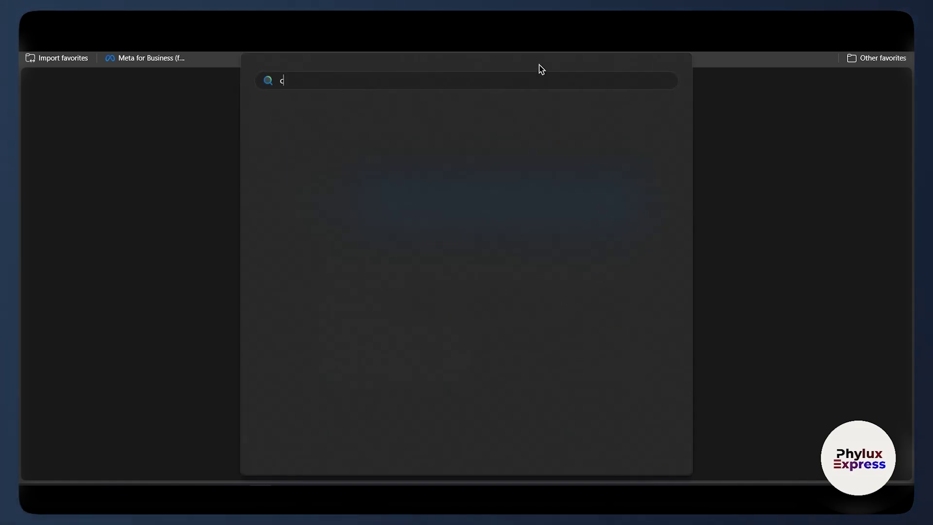
key(BackSpace)
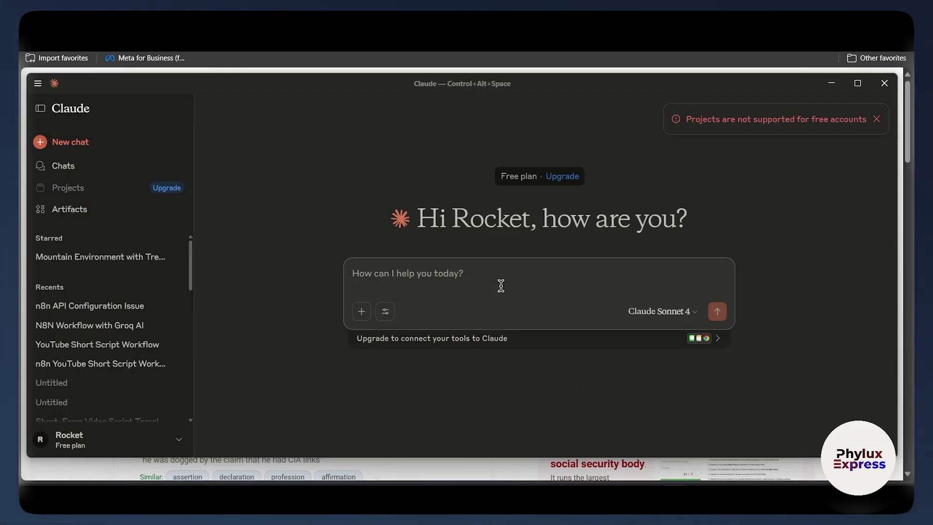
Step: Check that the n8n-mcp connector and its tools are available and enabled for a new Claude chat
click(384, 313)
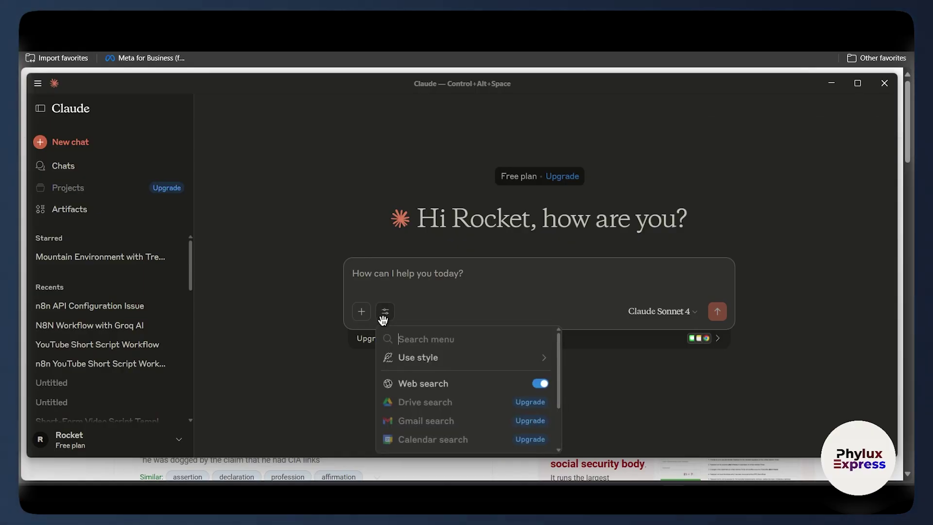
scroll(500, 336, down, 3)
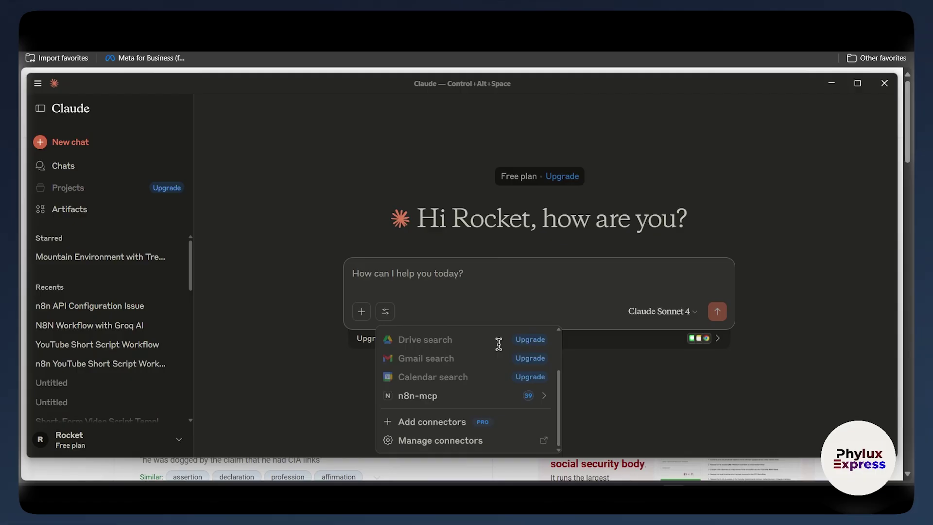
click(427, 395)
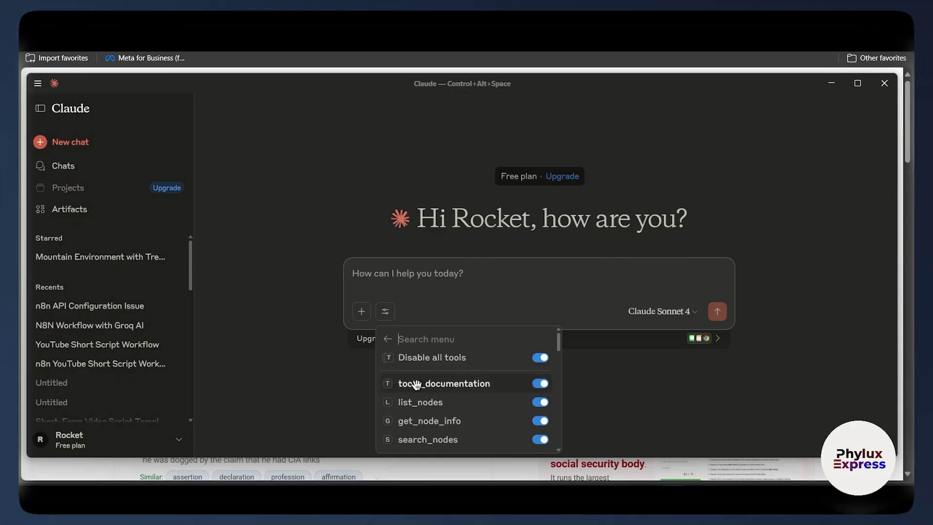
click(365, 283)
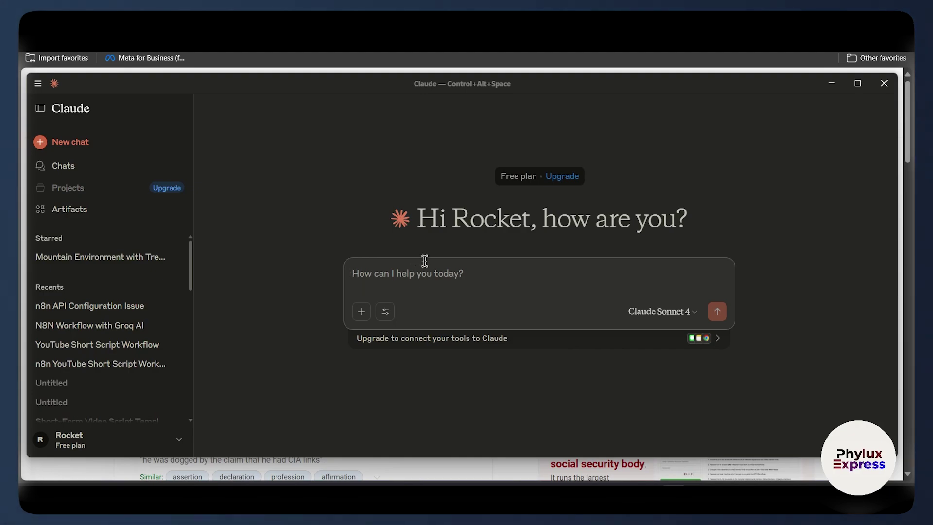
text(z)
key(BackSpace)
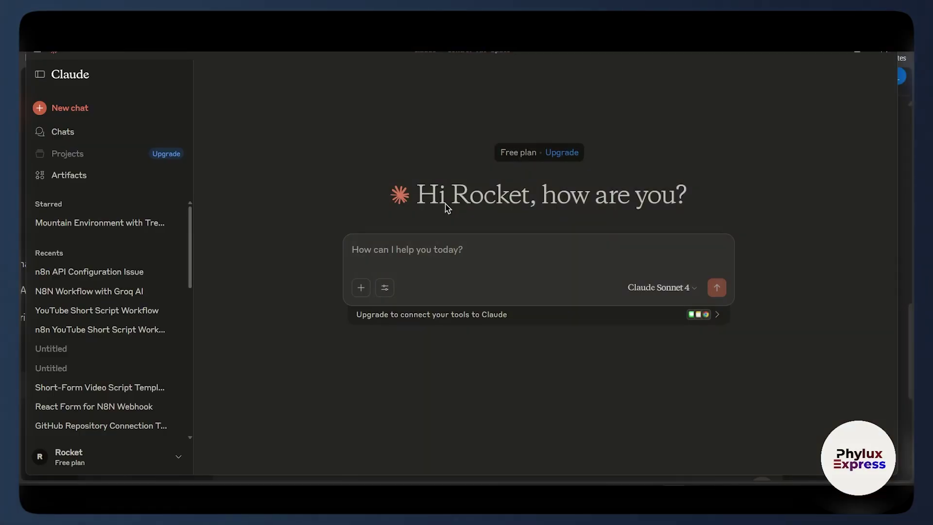
click(385, 287)
scroll(428, 402, down, 1)
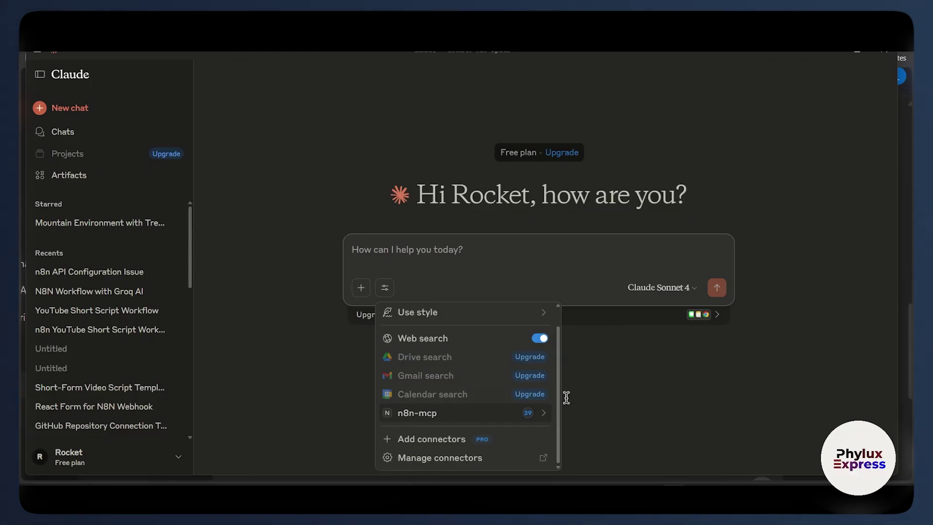
click(683, 359)
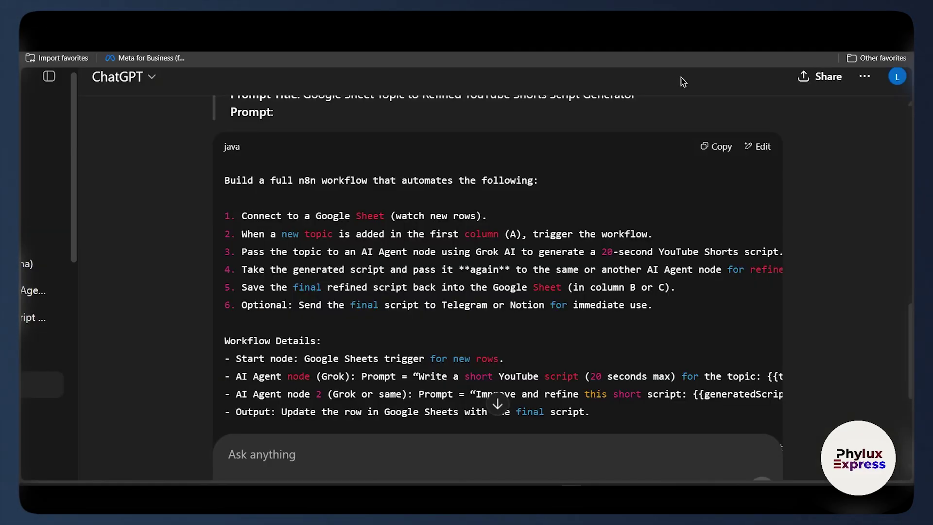
Step: Read through both n8n workflow prompts in ChatGPT: the simple Grok AI script generator and the advanced Google Sheet version
scroll(505, 229, up, 3)
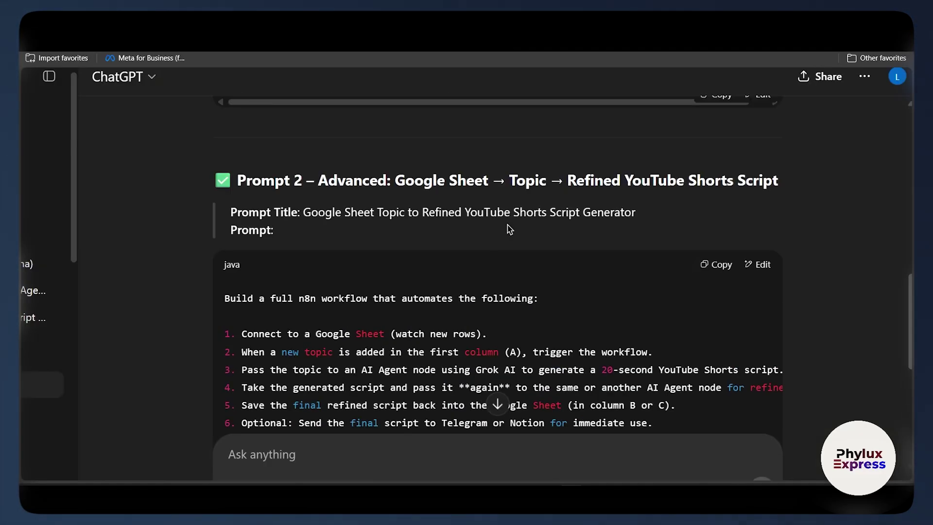
scroll(509, 229, up, 8)
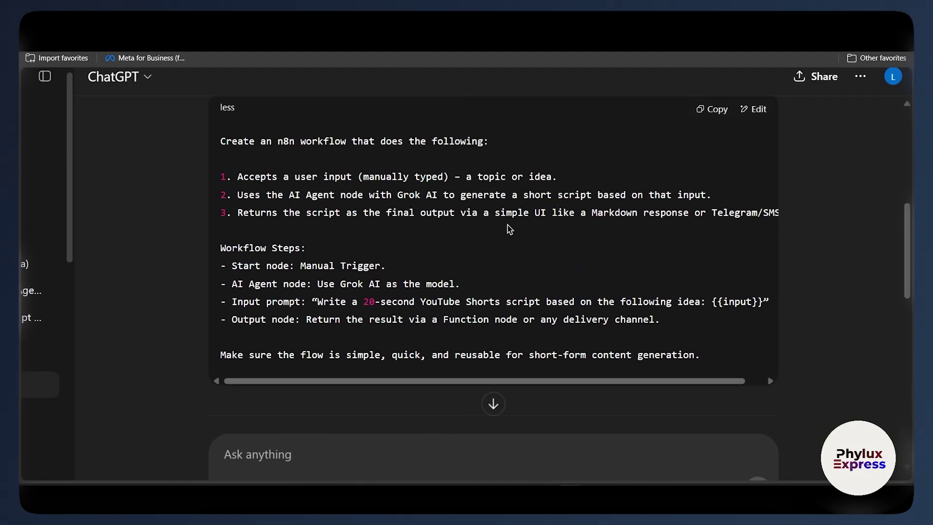
scroll(507, 228, down, 2)
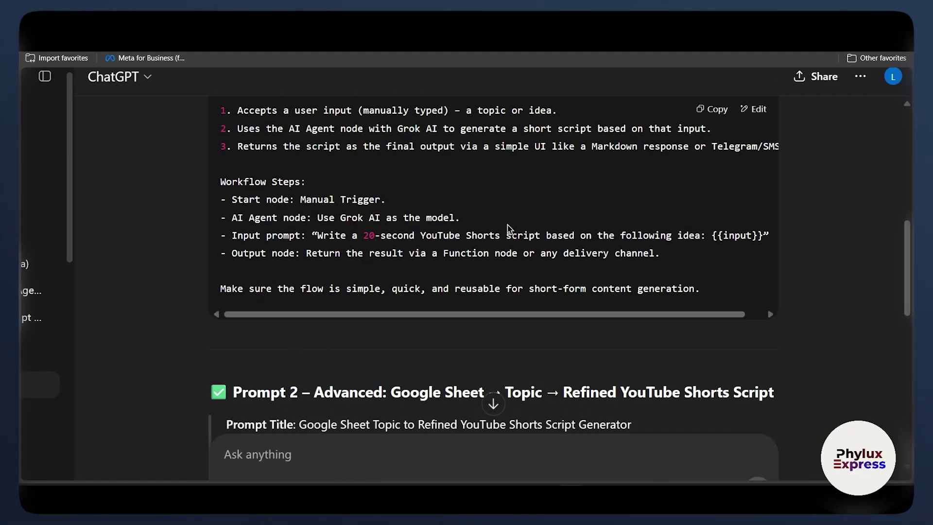
scroll(508, 229, up, 1)
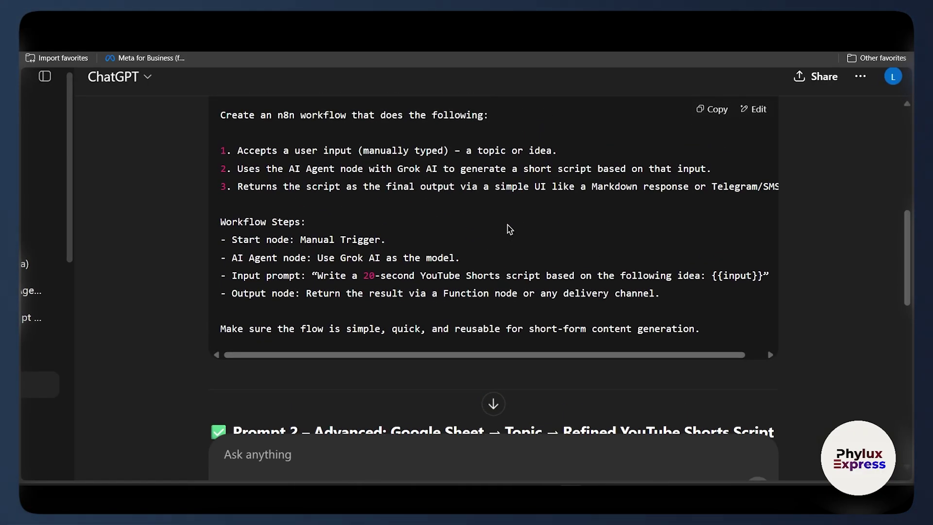
scroll(509, 228, down, 6)
scroll(508, 228, down, 4)
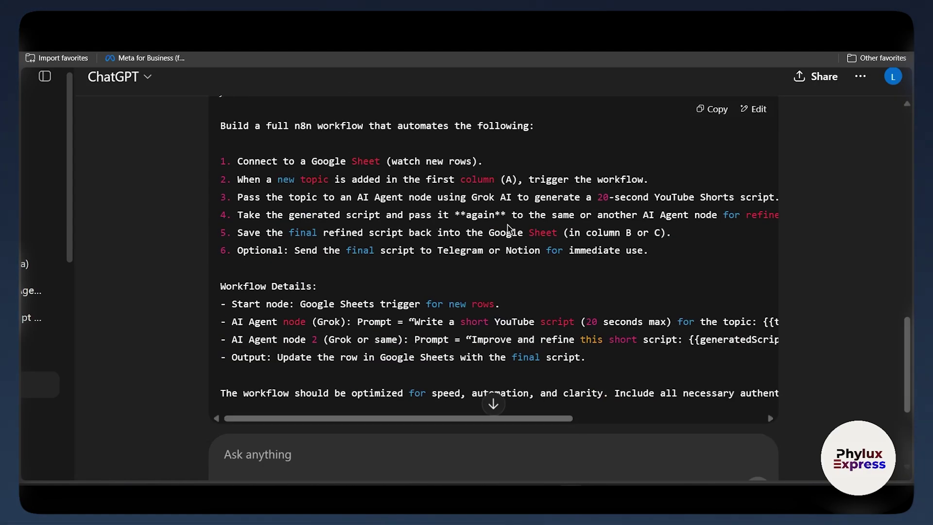
scroll(508, 229, up, 1)
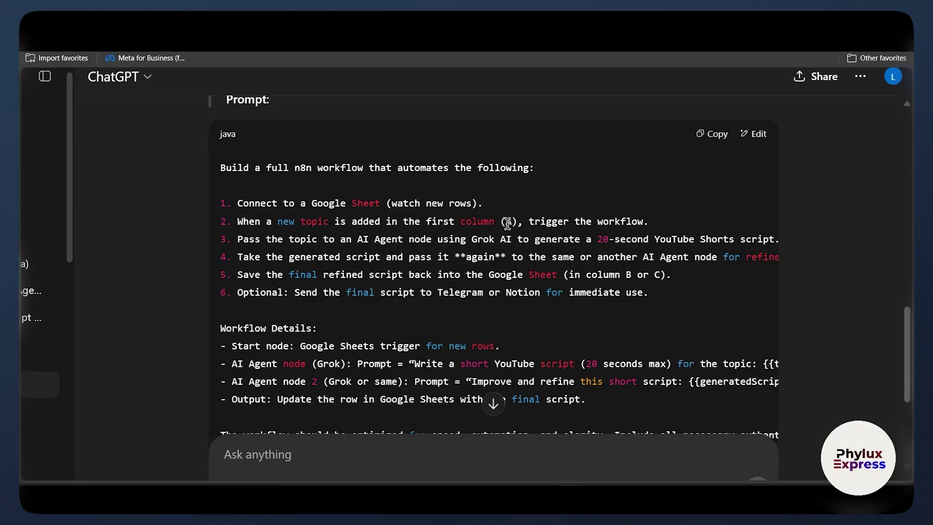
scroll(508, 223, up, 12)
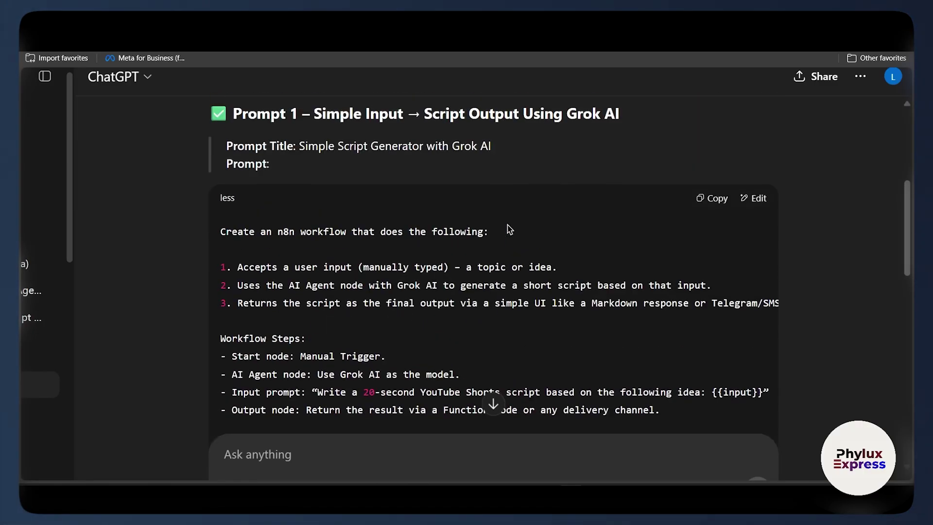
Step: Copy the text of Prompt 1 (Simple Script Generator with Grok AI) from ChatGPT and switch to Claude Desktop
click(716, 201)
scroll(718, 204, up, 6)
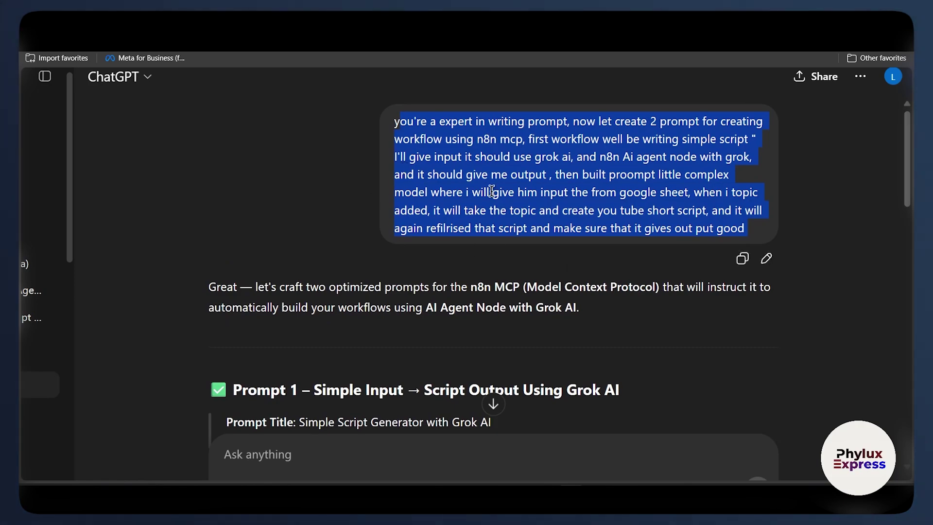
scroll(436, 214, down, 6)
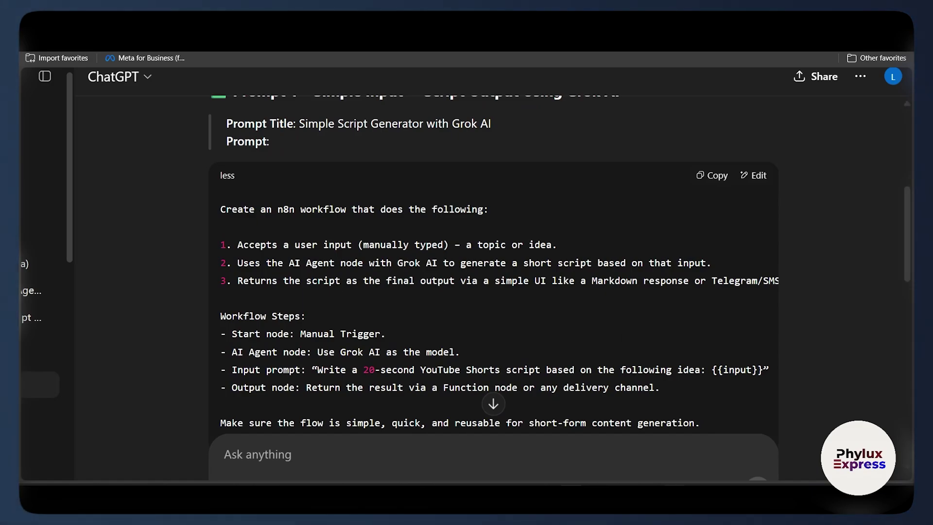
click(673, 486)
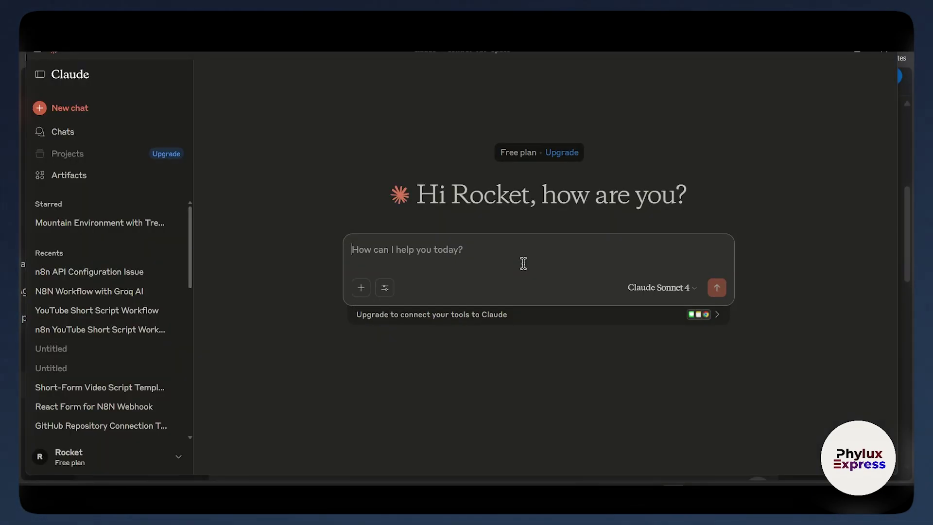
text(Crea)
text(te mcp)
key(BackSpace)
key(BackSpace)
key(BackSpace)
text(n)
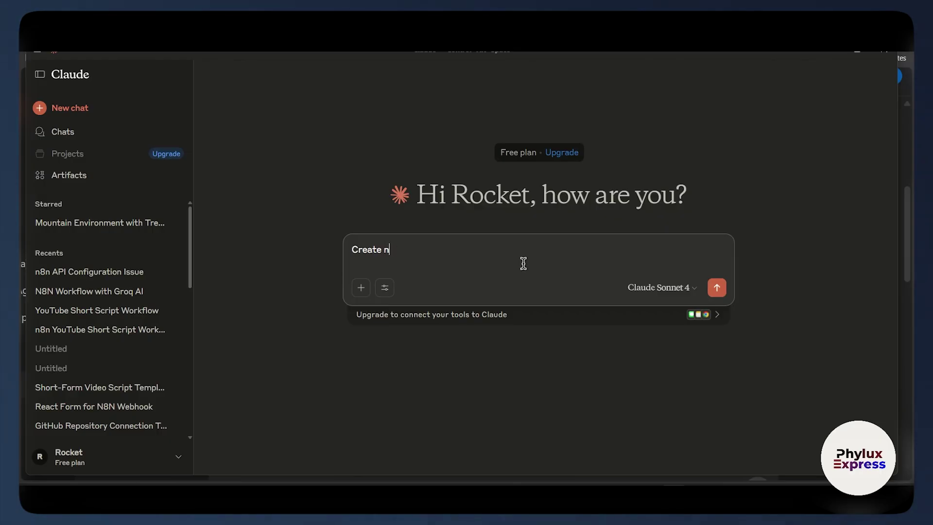
text(8n workflow )
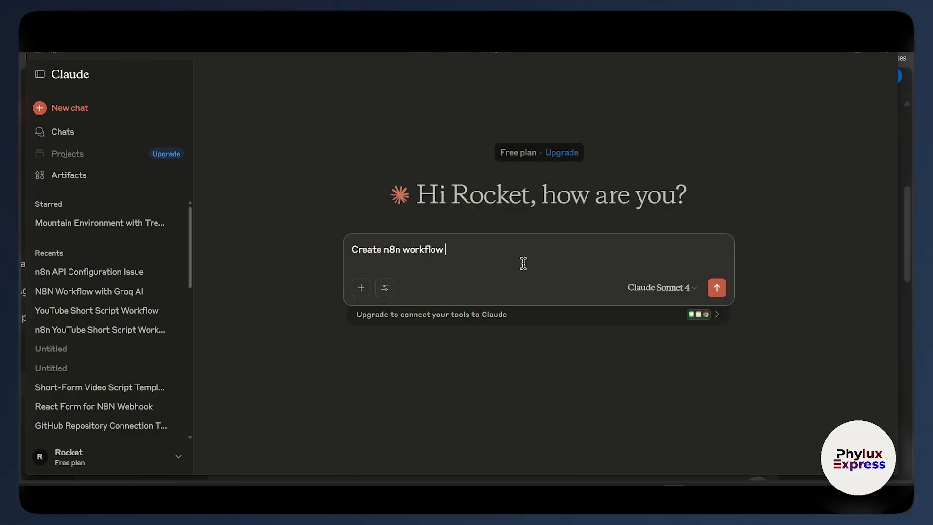
text(and add)
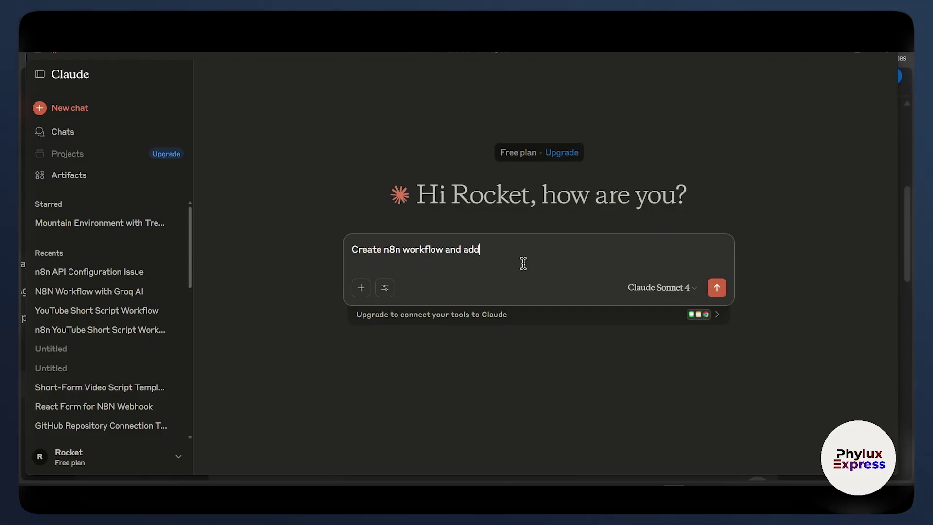
key(BackSpace)
key(BackSpace)
key(BackSpace)
text(deop)
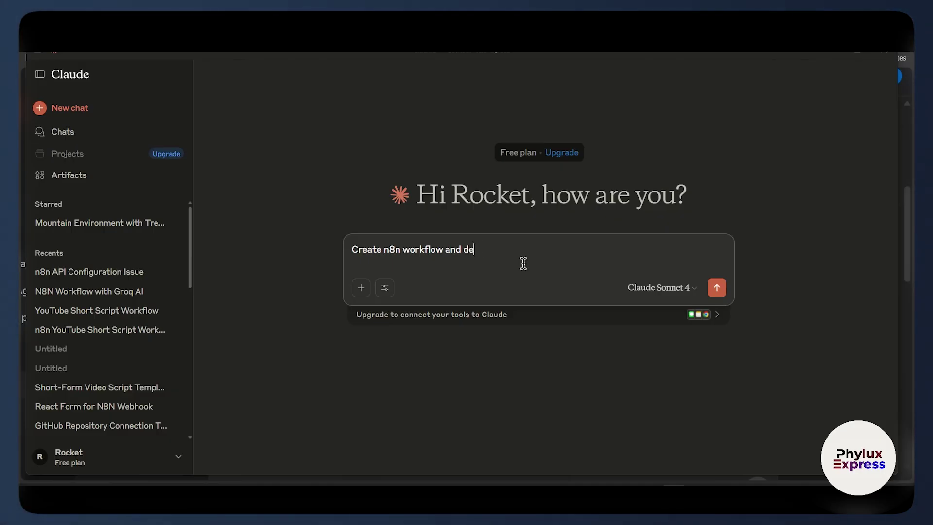
key(BackSpace)
text([loye t)
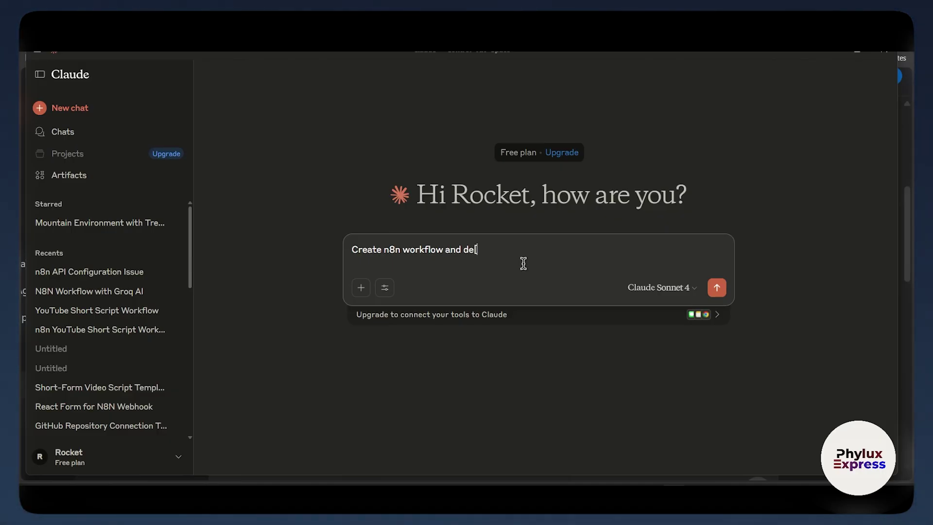
key(BackSpace)
key(BackSpace)
key(BackSpace)
key(BackSpace)
key(BackSpace)
key(BackSpace)
key(BackSpace)
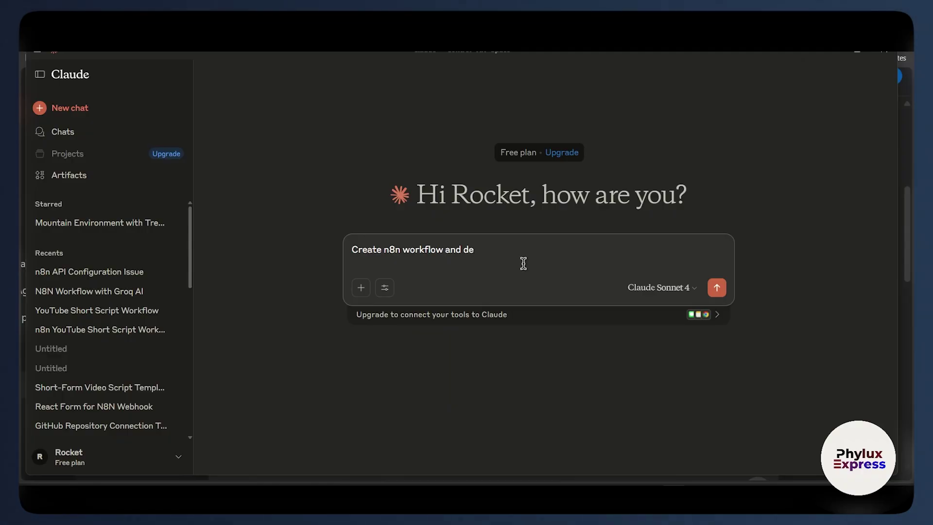
text(epl)
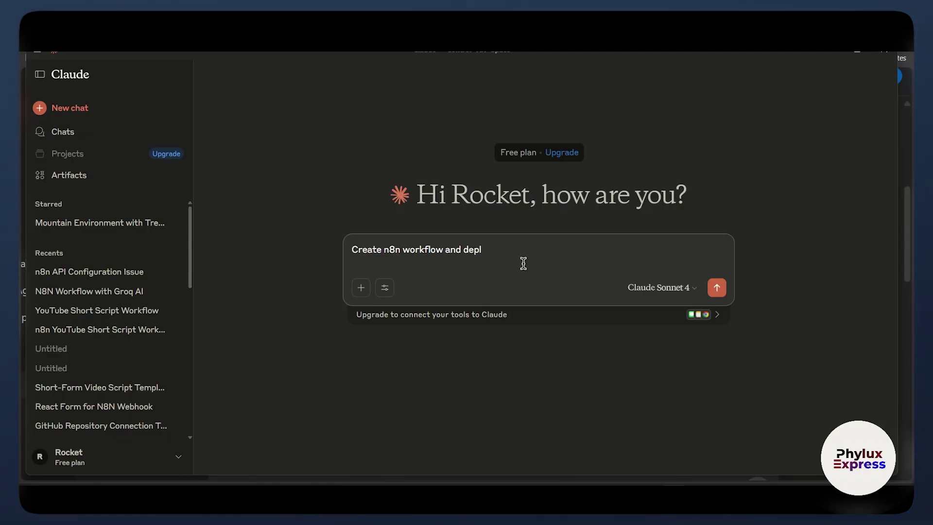
text(oye)
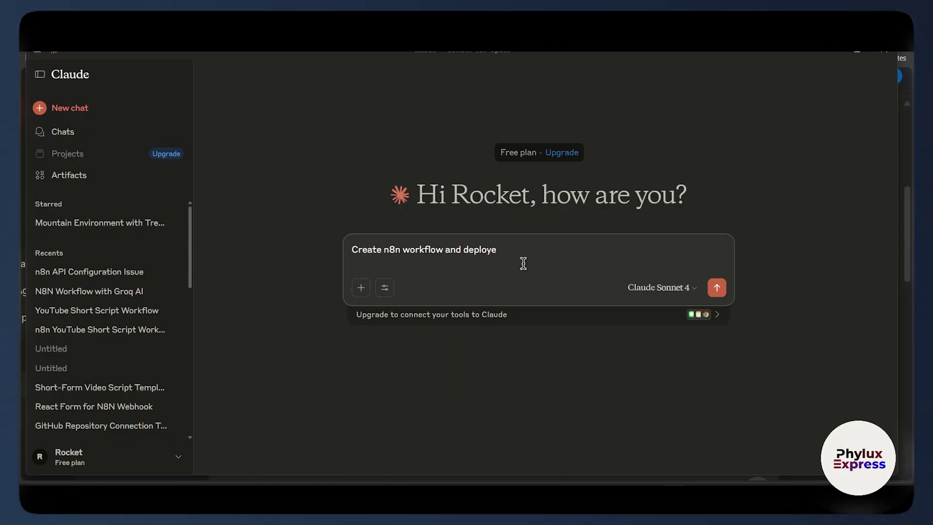
key(BackSpace)
key(BackSpace)
key(BackSpace)
key(BackSpace)
key(BackSpace)
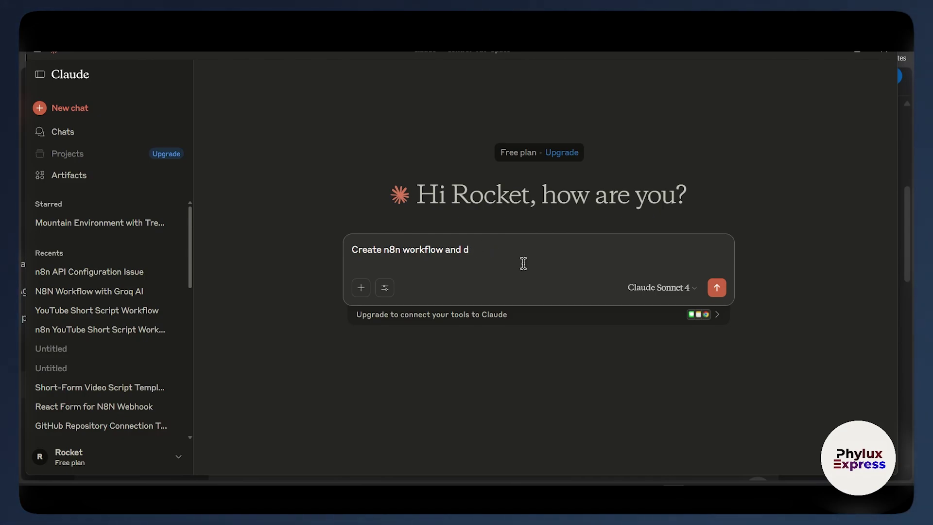
Step: Send Claude the message "Create n8n workflow and Deploye this prompted workflow" followed by the copied Prompt 1 text in quotation marks
key(ctrl+a)
text(Create n8n workflow and Deploye this prompted workflow " Create an n8n workflow that does the following: 1. Accepts a user input (manually typed) – a topic or idea. 2. Uses the AI Agent node with Grok AI to generate a short script based on that input. 3. Returns the script as the final output via a simple UI like a Markdown response or Telegram/SMS. Workflow Steps: - Start node: Manual Trigger. - AI Agent node: Use Grok AI as the model. - Input prompt: "Write a 20-second YouTube Shorts script based on the following idea: {{input}}" - Output node: Return the result via a Function node or any delivery channel. Make sure the flow is simple, quick, and reusable for short-form content generation. " z)
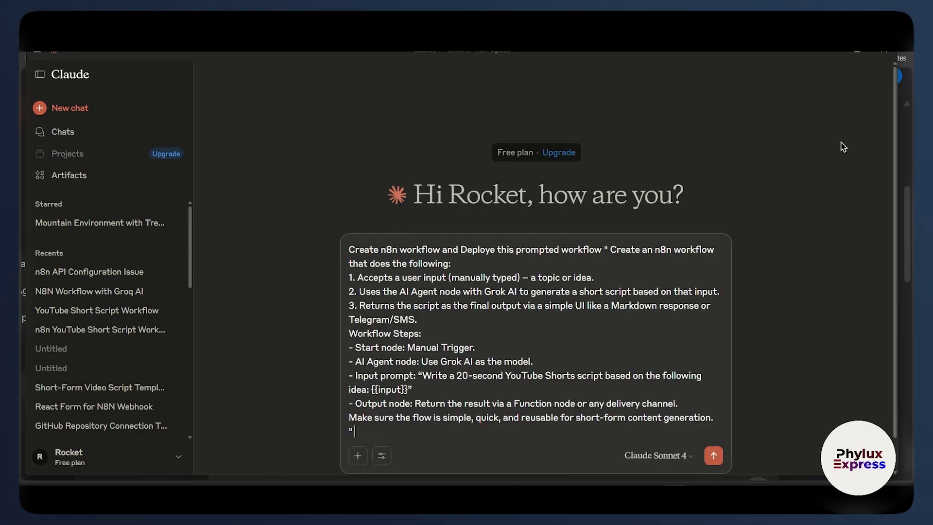
click(714, 457)
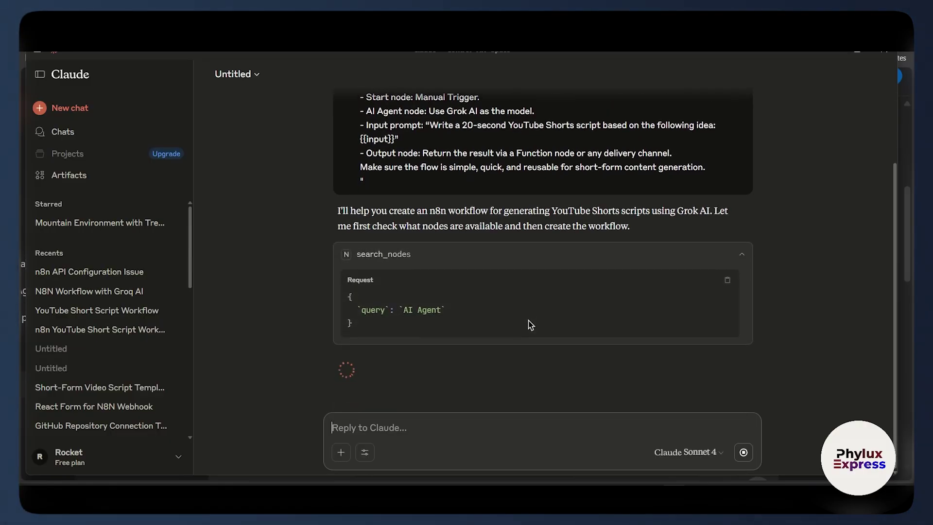
Step: Follow Claude's tool calls and permanently allow n8n-mcp's n8n_create_workflow tool when approval is requested
scroll(479, 340, down, 5)
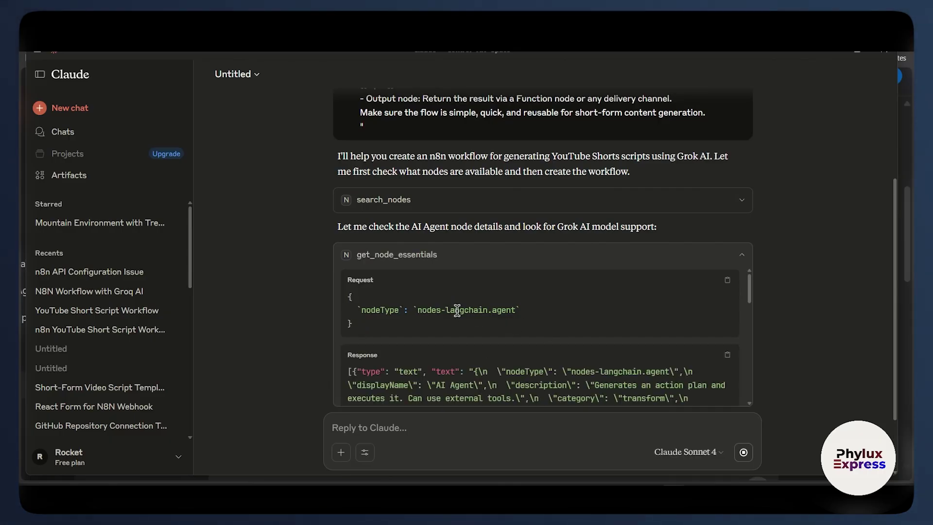
scroll(670, 368, down, 5)
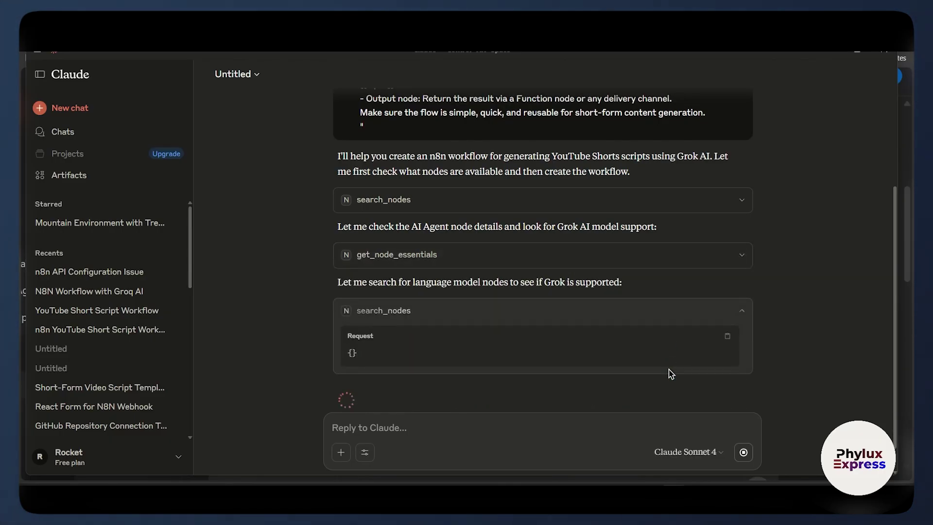
scroll(714, 199, down, 3)
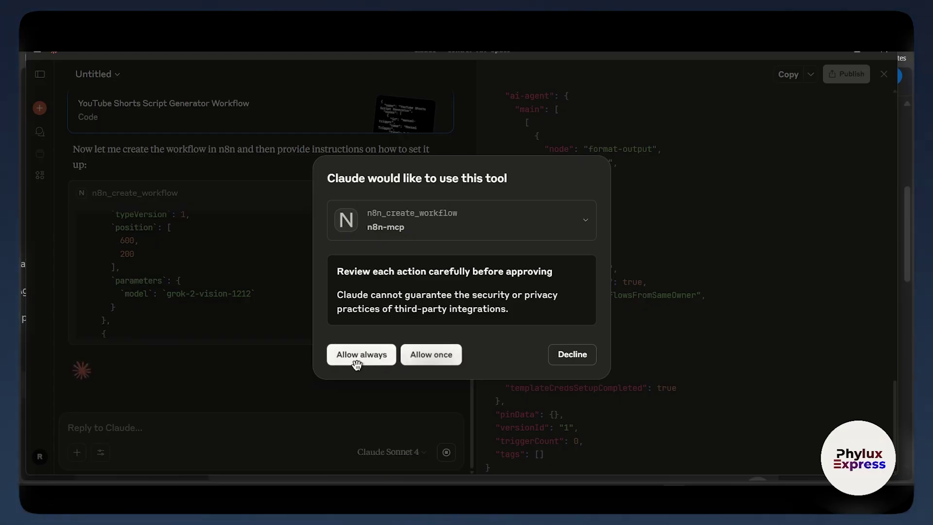
click(361, 355)
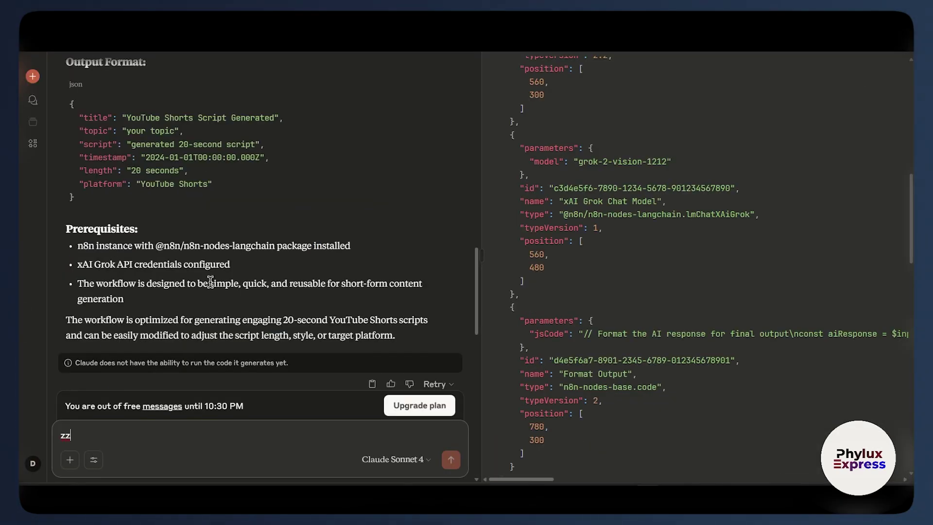
Step: Review Claude's finished response, go to its second version and view the YouTube Shorts Script Generator - n8n Workflow code artifact
scroll(289, 232, up, 15)
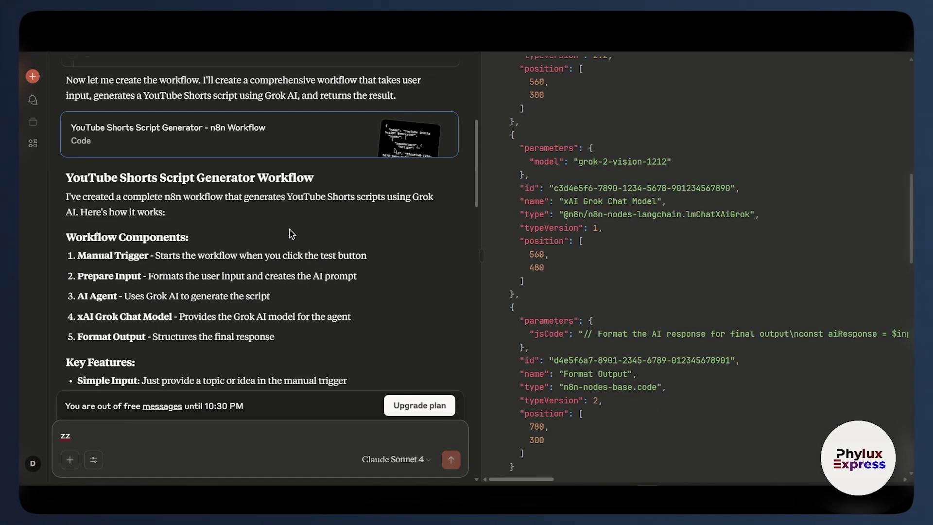
scroll(289, 231, down, 20)
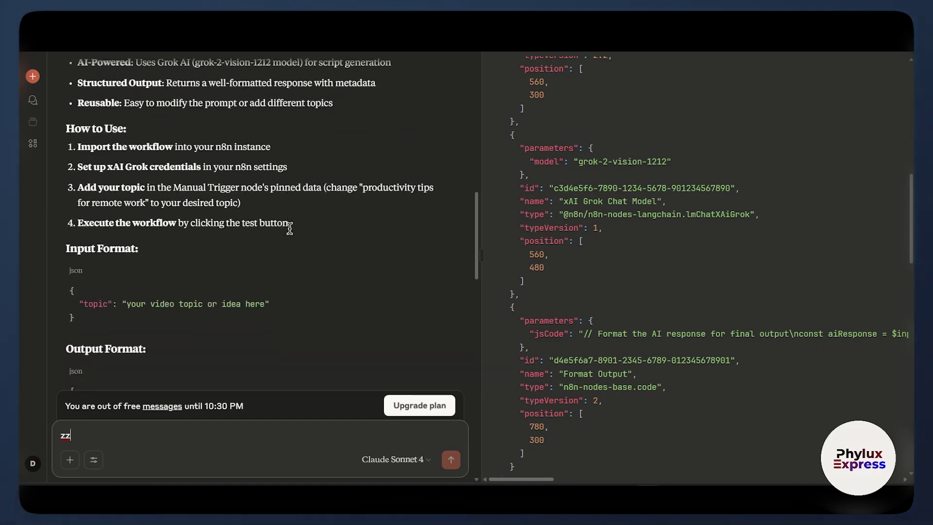
scroll(289, 229, down, 20)
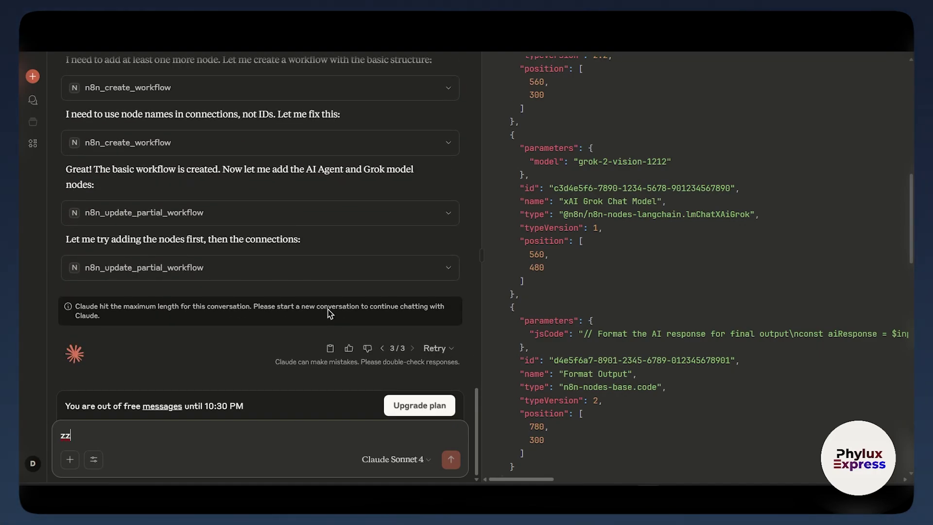
click(383, 348)
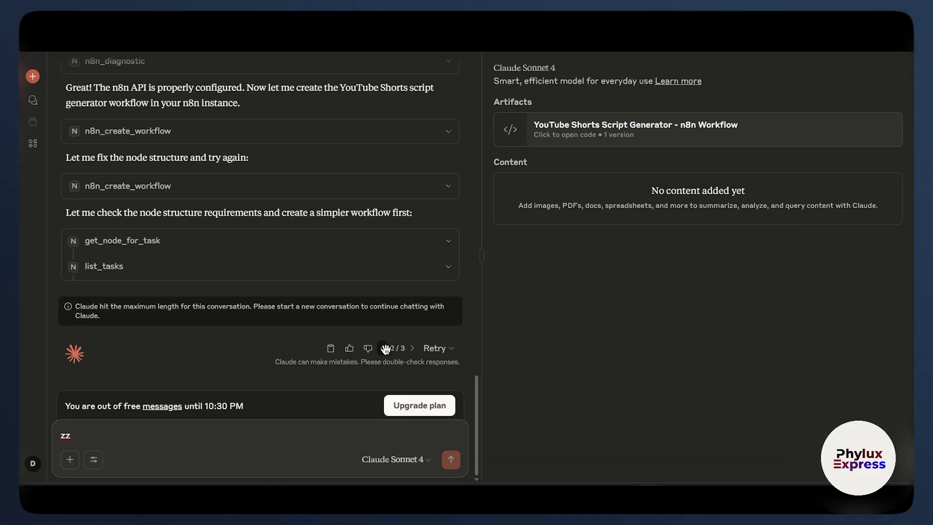
click(595, 142)
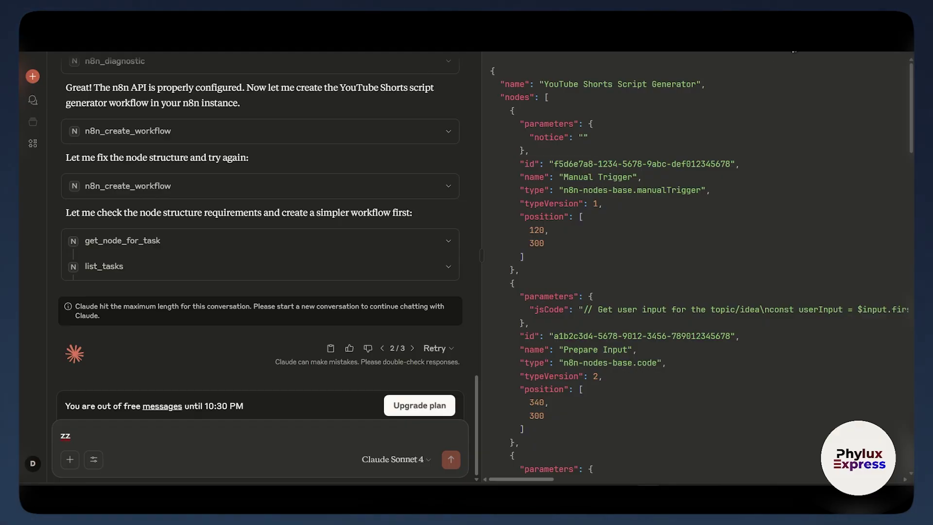
scroll(612, 188, down, 20)
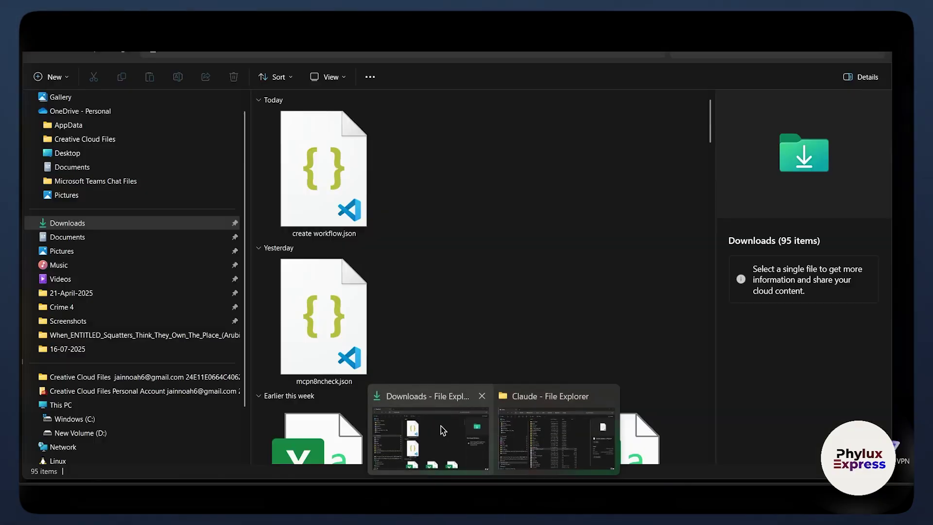
Step: Inspect create workflow.json from the Downloads folder in Notepad through to its end, and close it
click(432, 432)
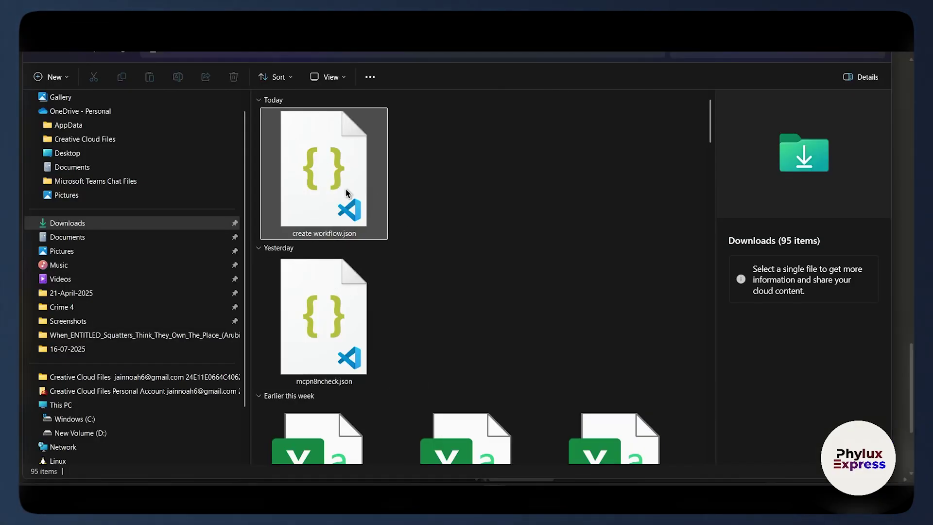
right_click(350, 209)
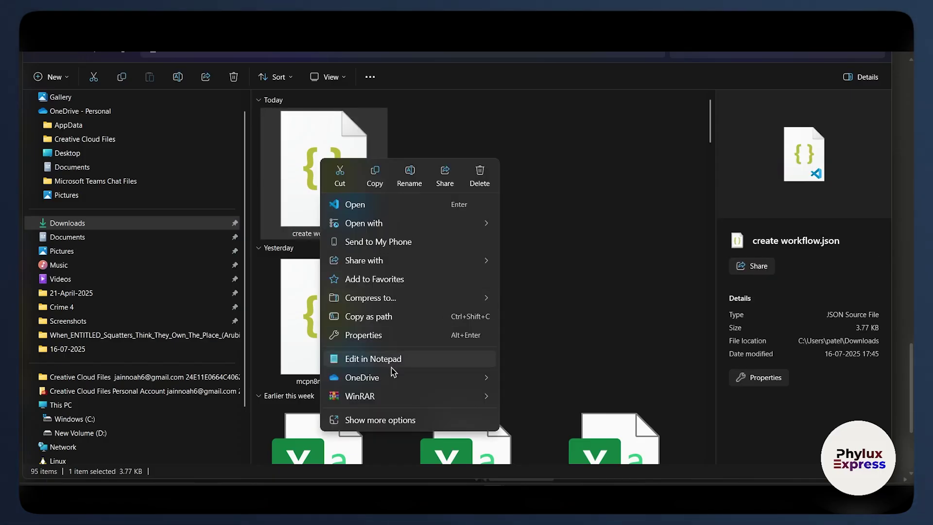
click(373, 359)
key(ctrl+End)
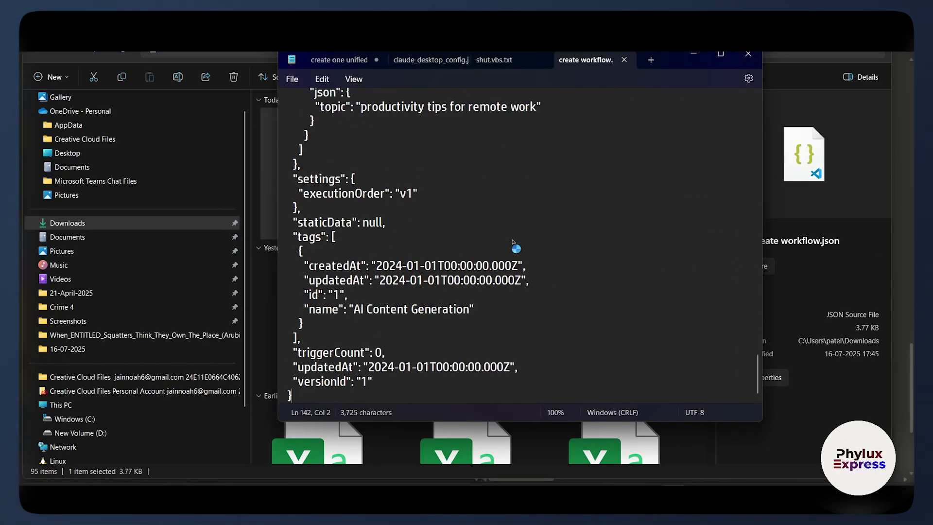
click(748, 54)
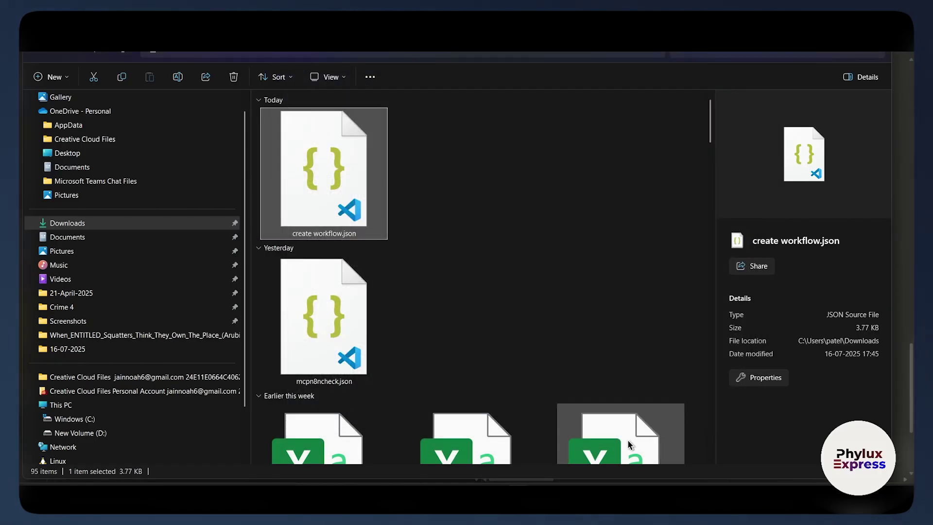
Step: Switch to n8n, import create workflow.json from file into My workflow 3, and shift the imported nodes on the canvas
click(577, 483)
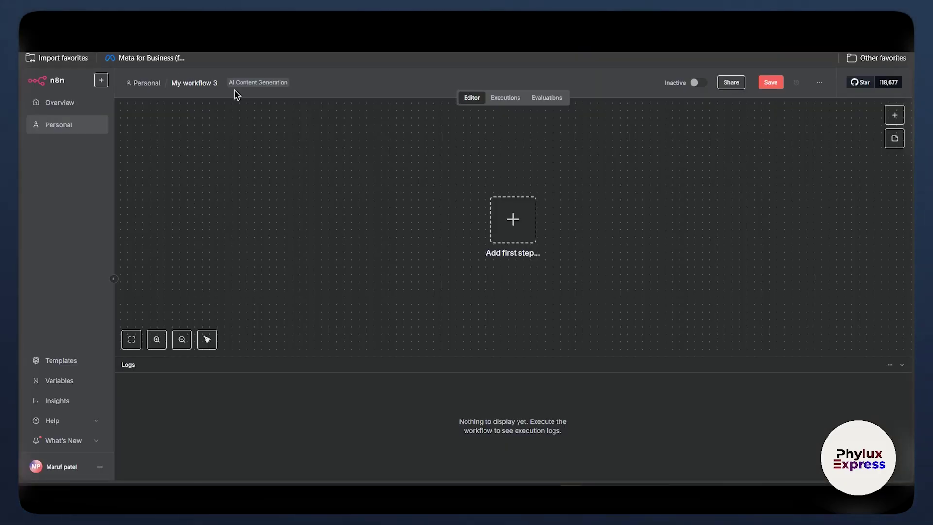
click(819, 83)
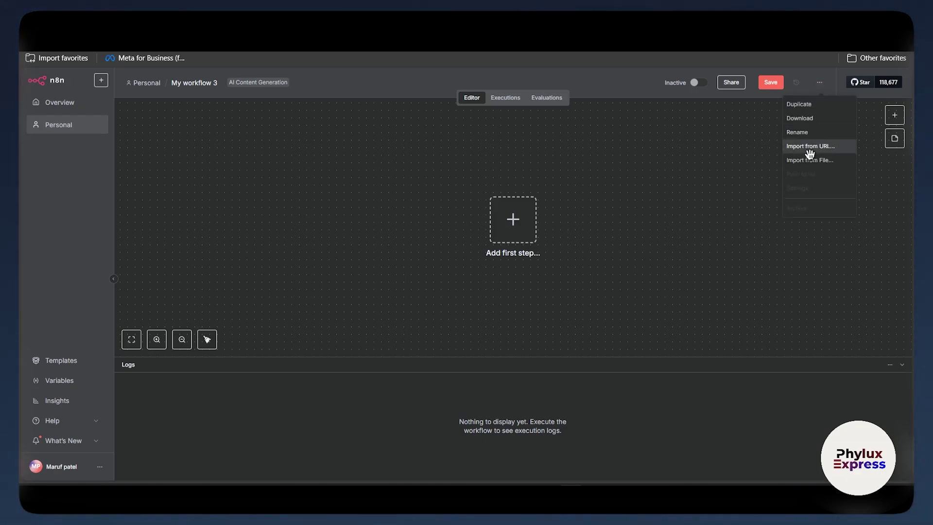
click(809, 160)
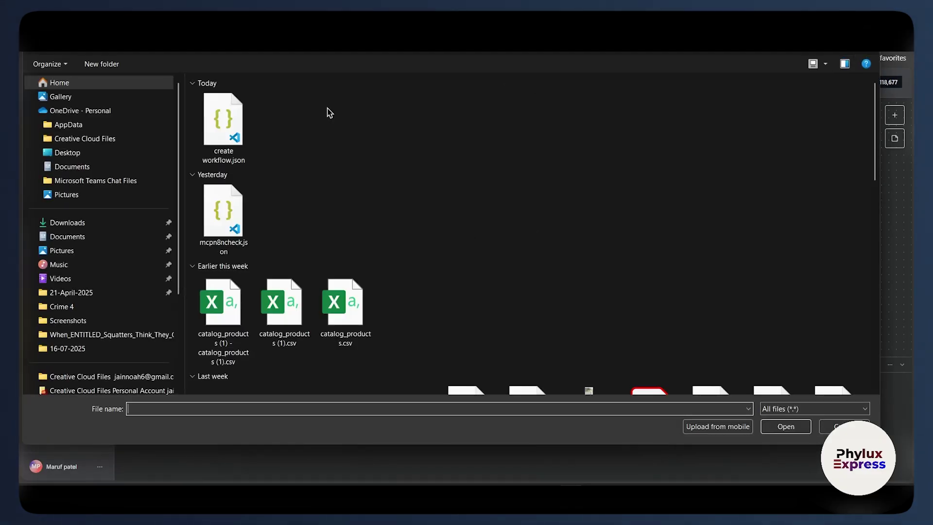
click(234, 133)
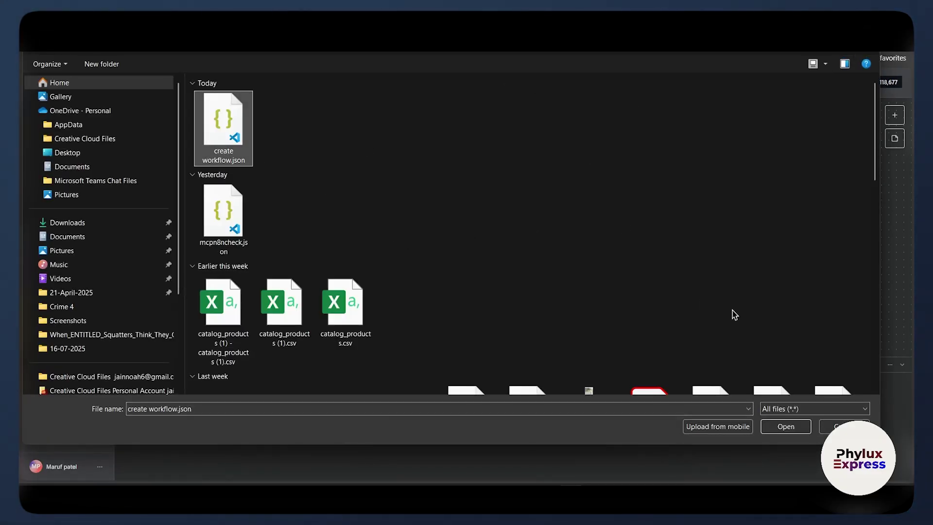
click(791, 432)
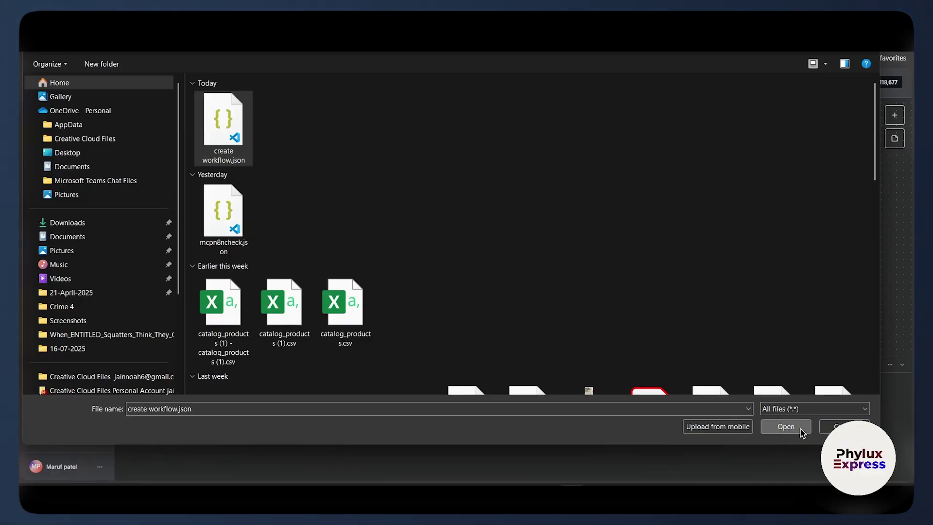
drag(690, 173, 586, 187)
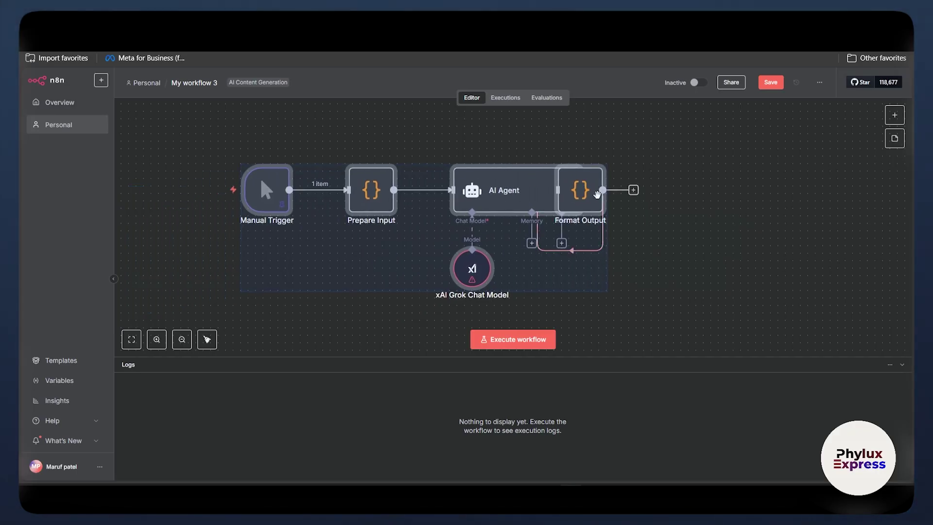
drag(572, 192, 615, 203)
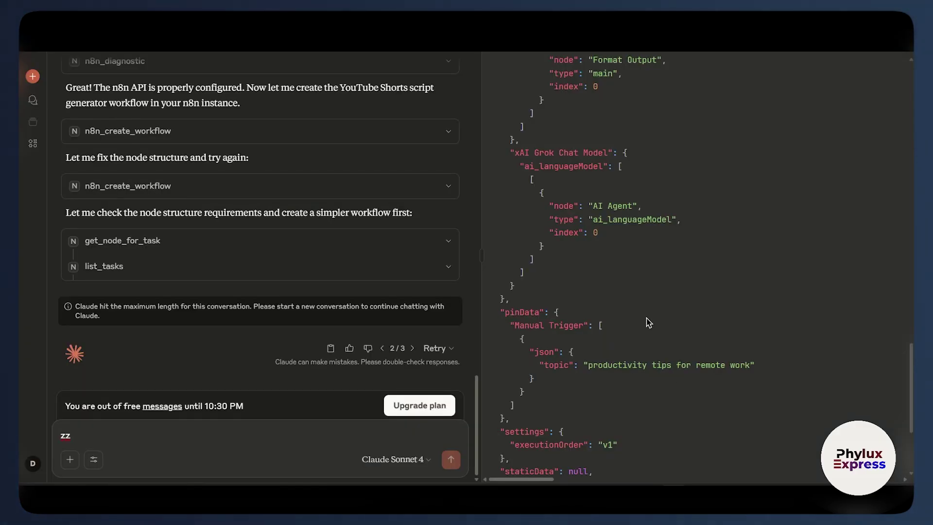
text(zzzz)
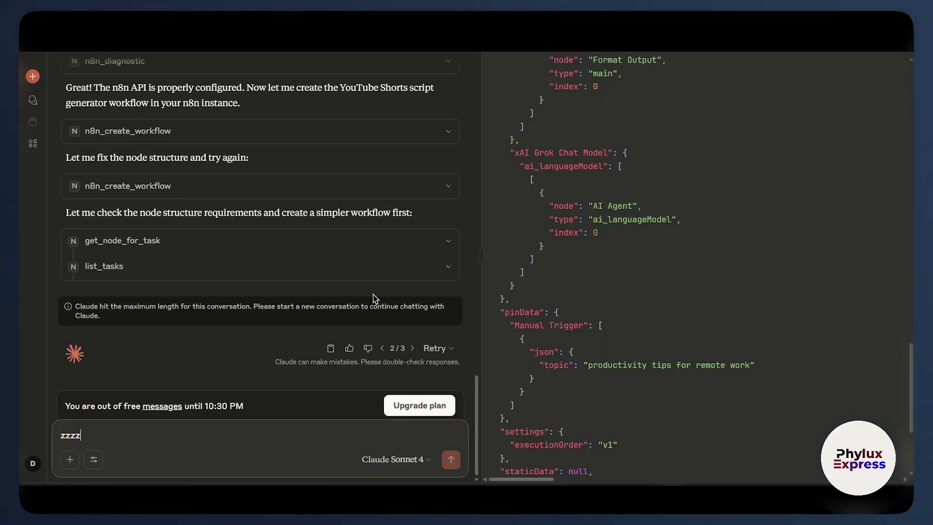
key(BackSpace)
key(BackSpace)
key(BackSpace)
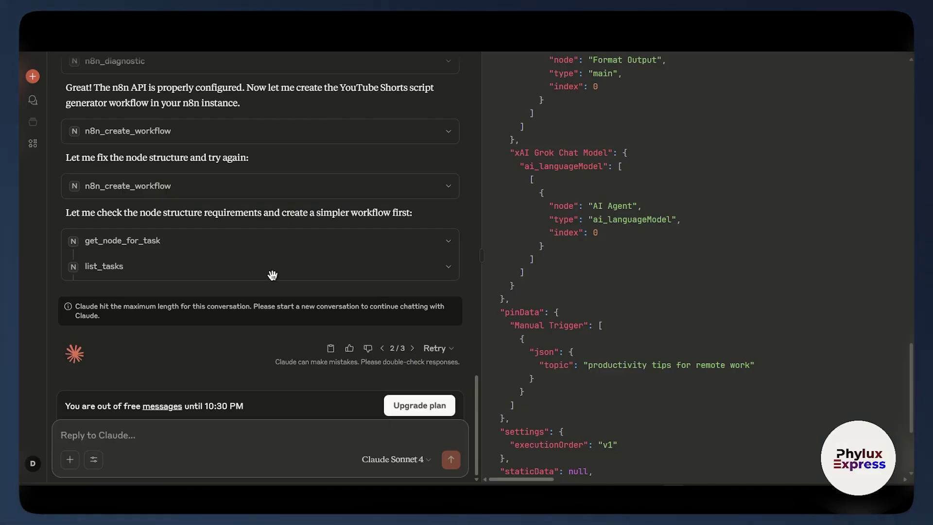
scroll(271, 274, up, 2)
scroll(272, 275, down, 2)
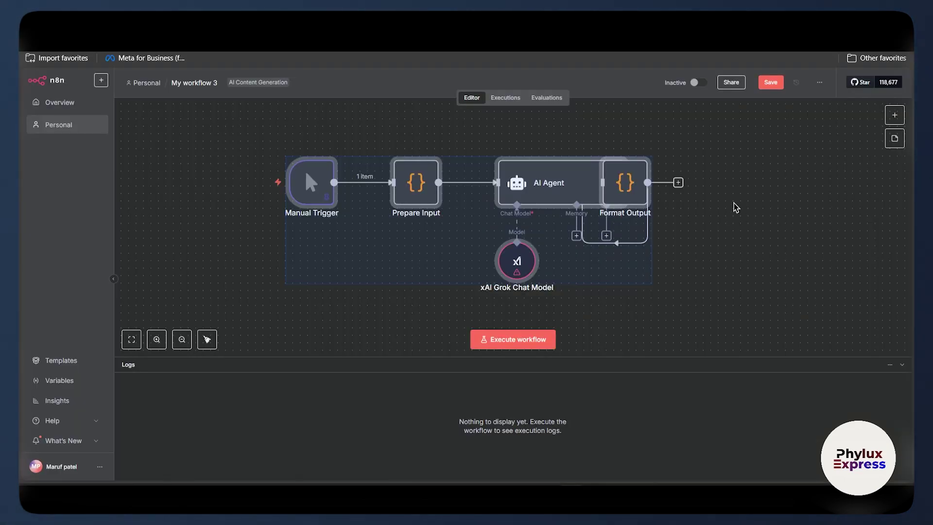
Step: Try to create a new xAI credential with an API key for the xAI Grok Chat Model node, discarding it unsaved
click(734, 206)
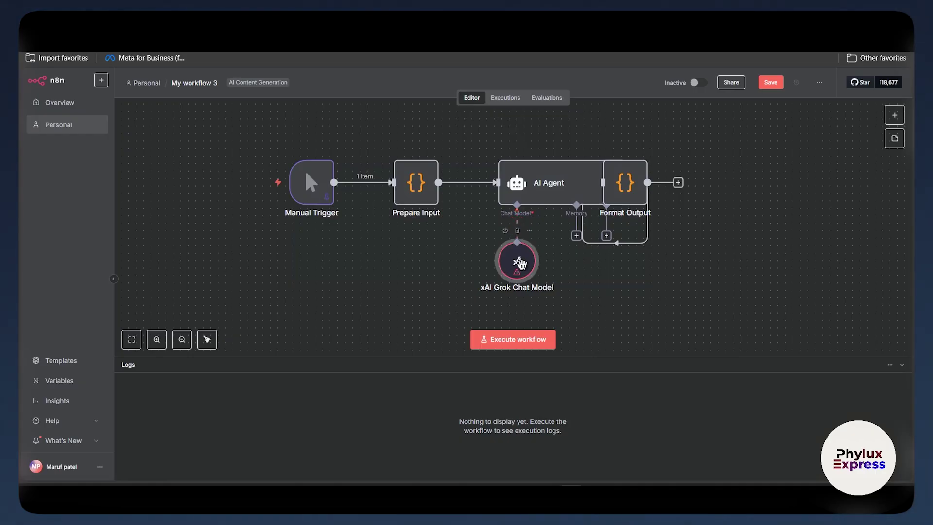
double_click(521, 268)
click(497, 146)
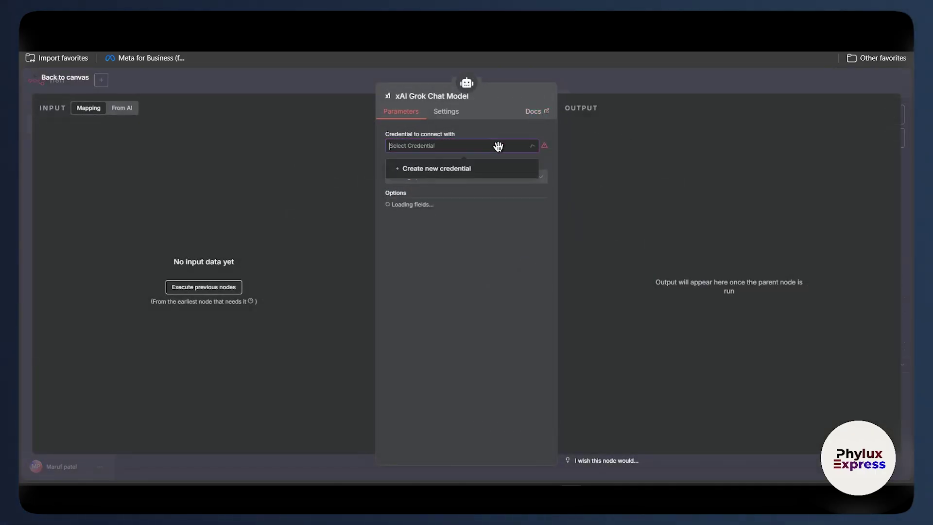
click(479, 170)
key(ctrl+v)
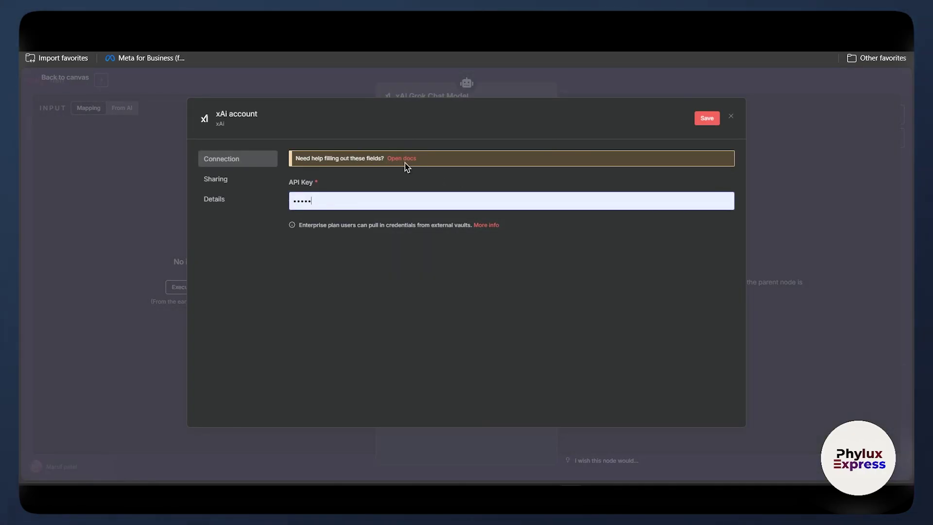
click(730, 117)
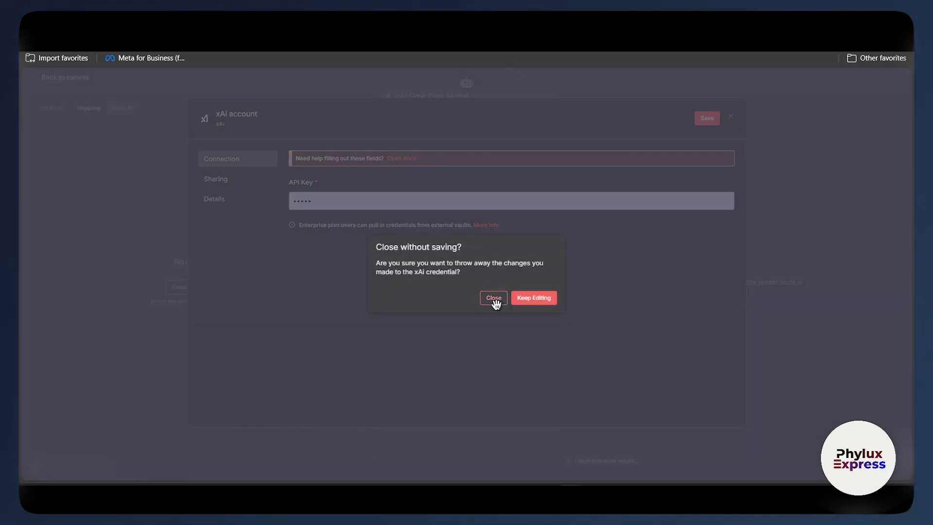
click(493, 300)
key(Escape)
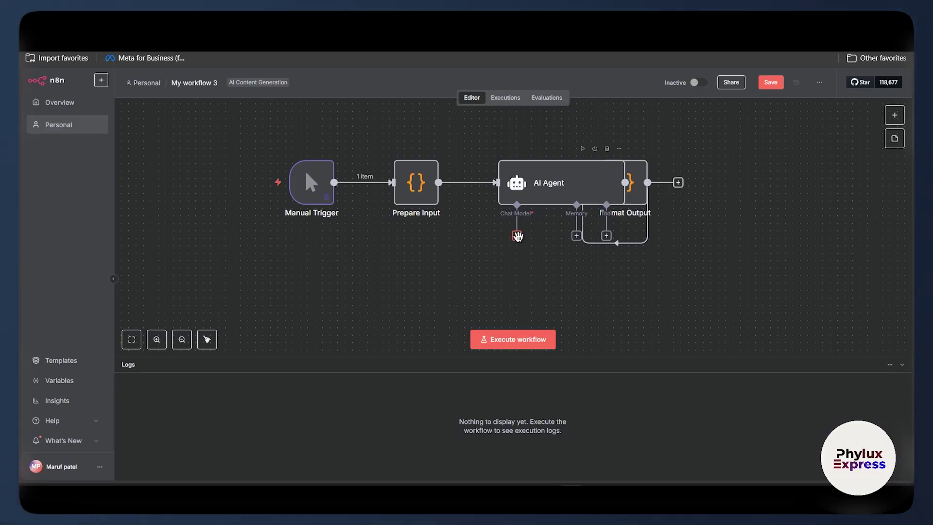
Step: Replace the AI Agent's xAI Grok Chat Model with a Groq Chat Model and return to the canvas
click(517, 236)
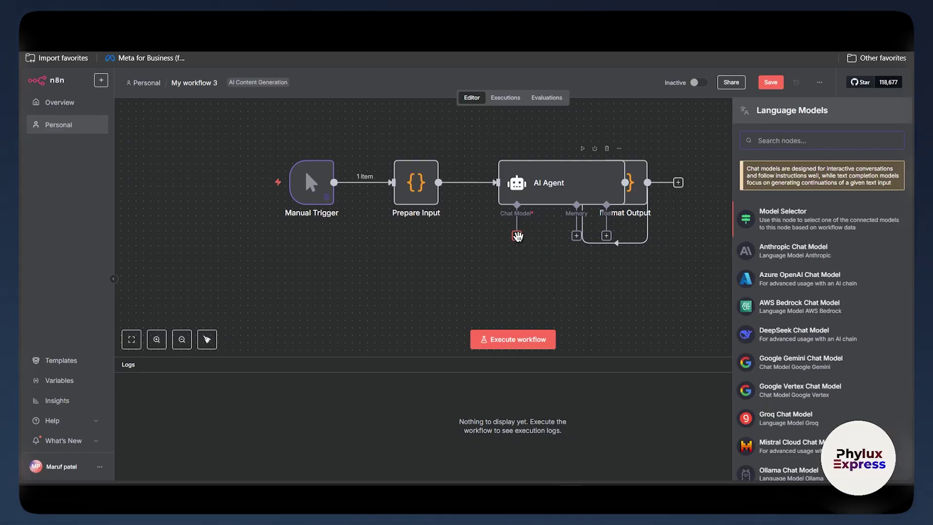
text(g)
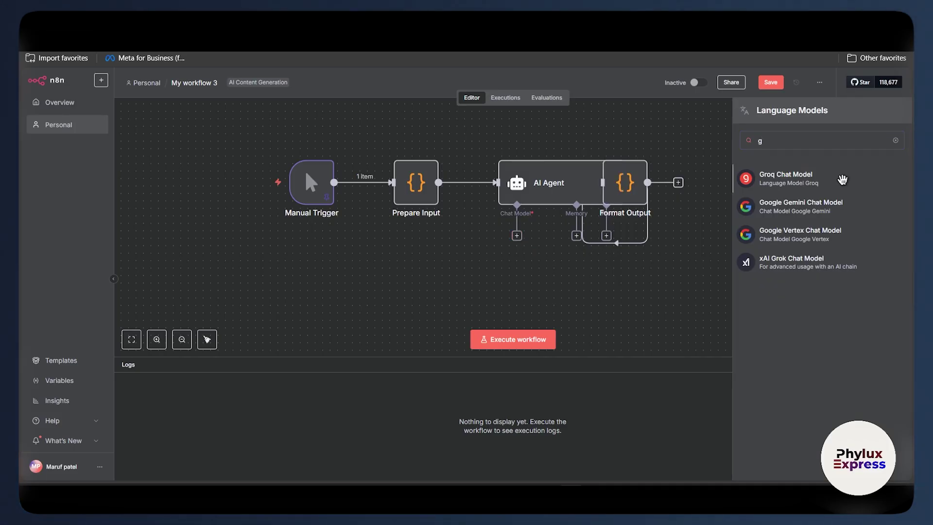
click(843, 179)
click(634, 87)
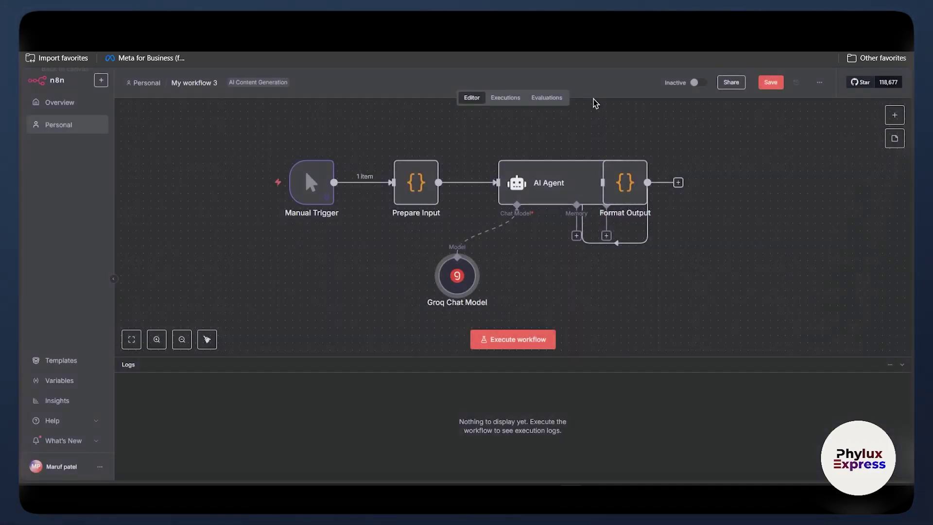
Step: Move the Format Output node clear of the AI Agent node and execute the workflow
drag(638, 187, 749, 188)
scroll(827, 236, right, 2)
scroll(827, 235, up, 1)
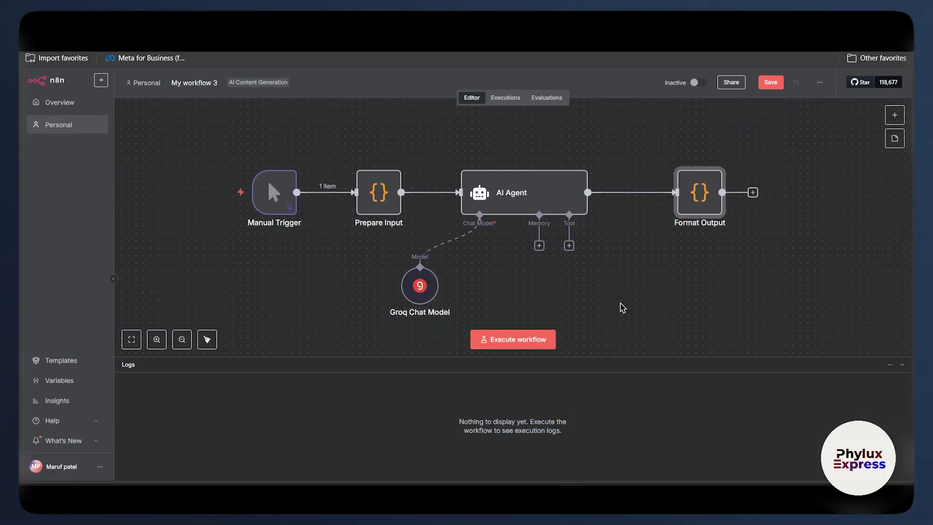
mouse_move(300, 241)
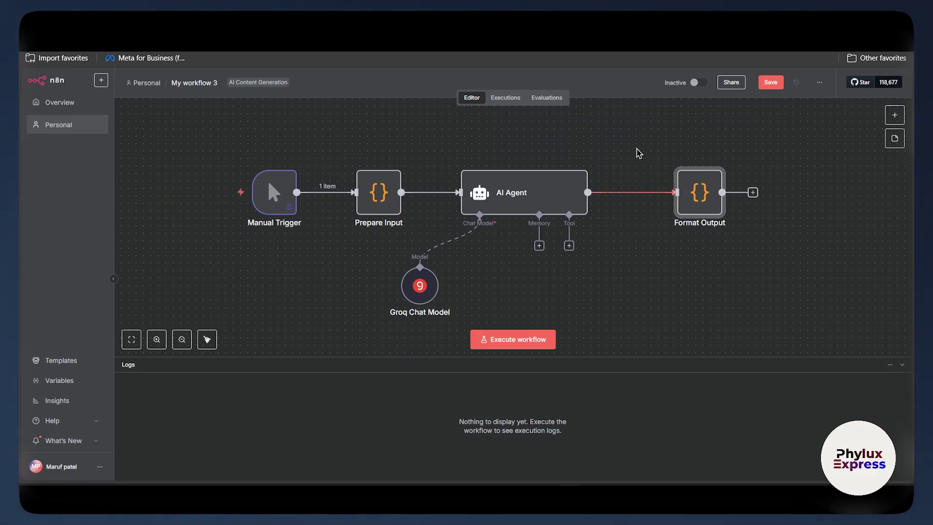
click(529, 346)
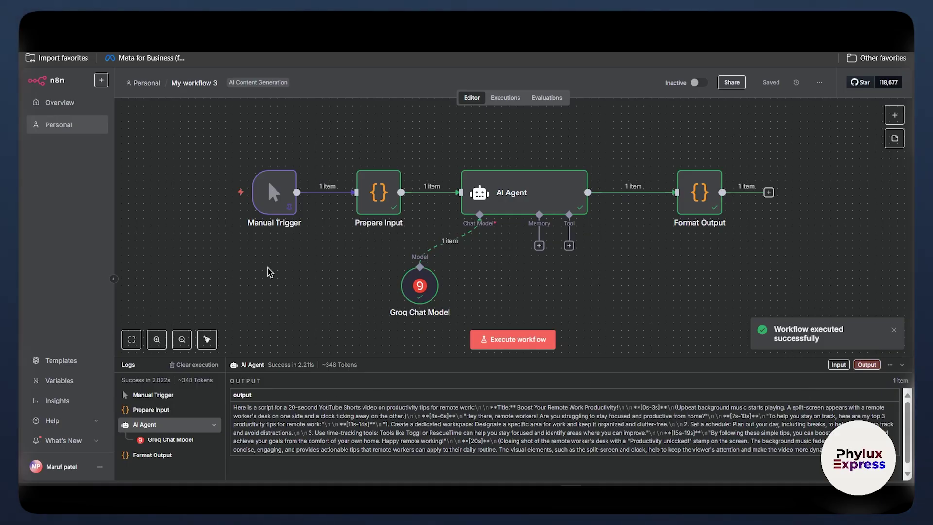
Step: Change the Manual Trigger's pinned topic to "Give 10 tips for Running", save it, and execute the workflow again
double_click(284, 199)
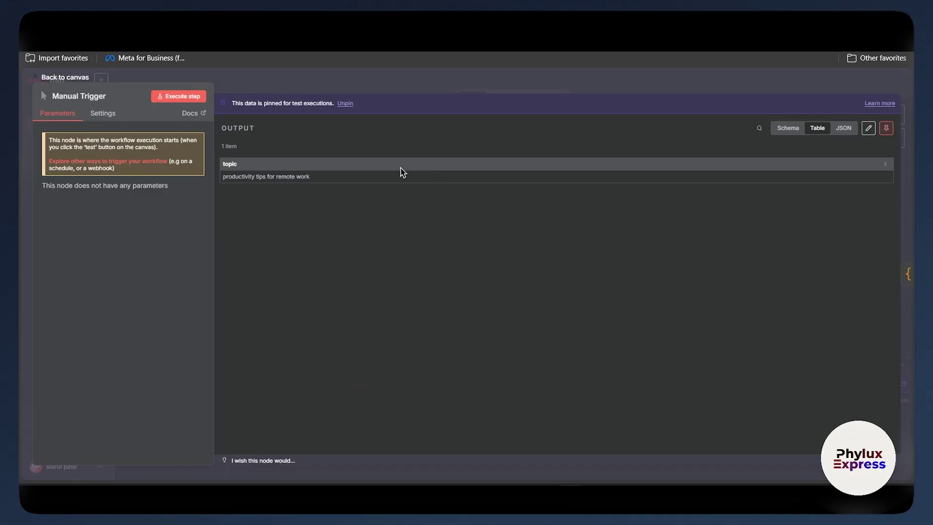
click(869, 129)
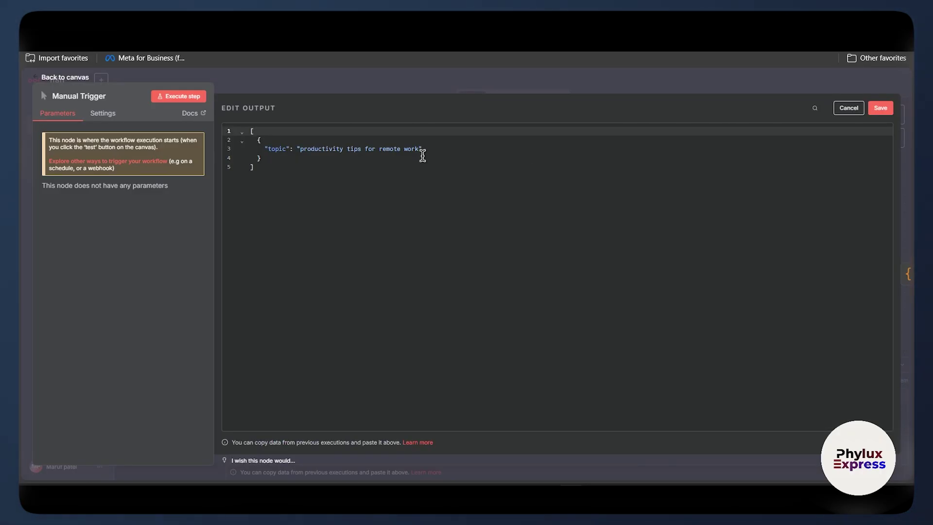
drag(423, 155, 302, 153)
key(BackSpace)
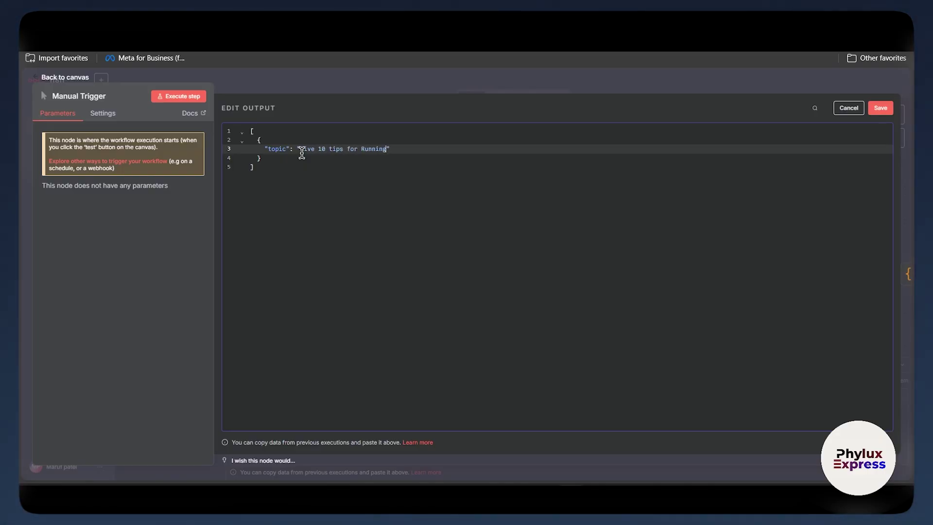
click(872, 109)
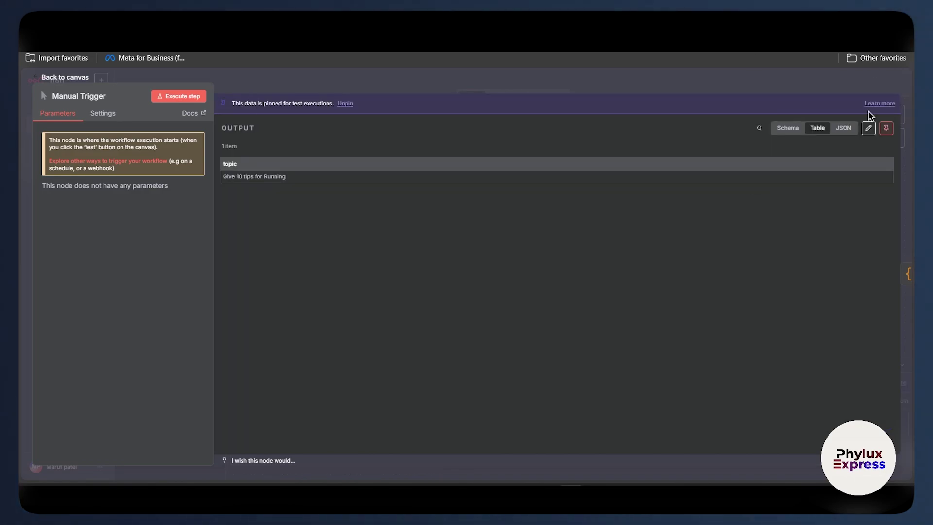
click(529, 93)
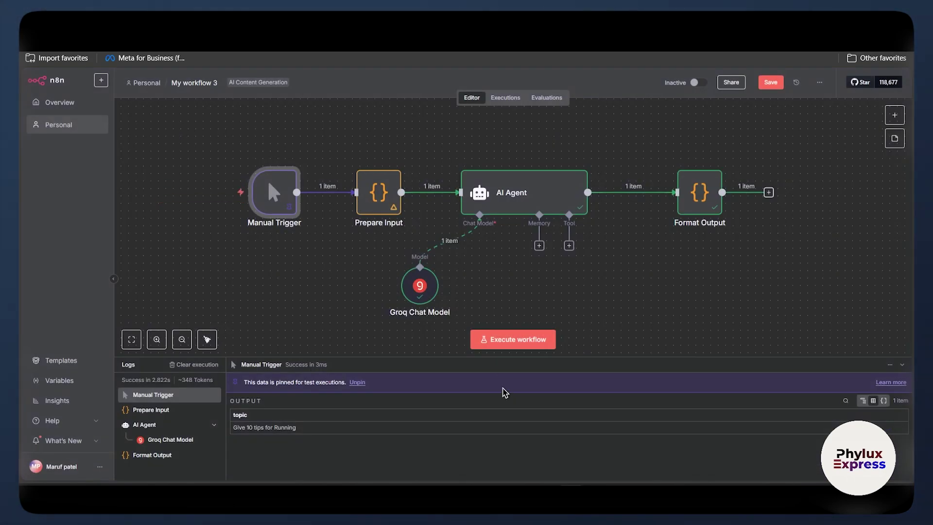
click(529, 342)
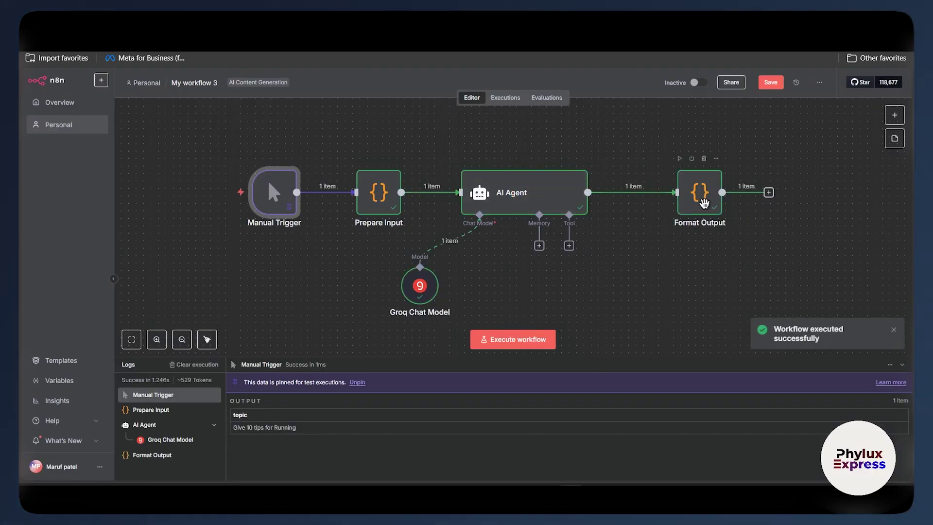
Step: Examine the Format Output node's result as table, schema and JSON, reading the generated script to its end, and return to the canvas
double_click(704, 203)
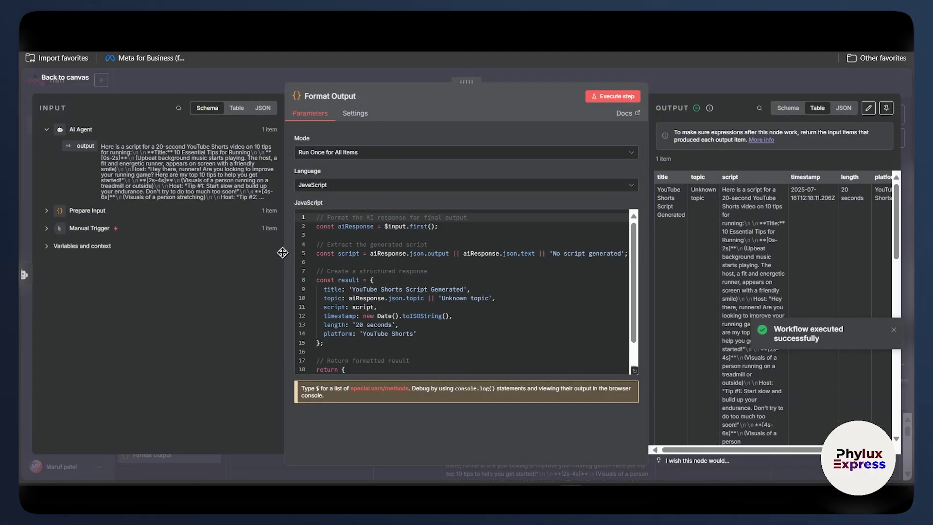
scroll(791, 385, right, 2)
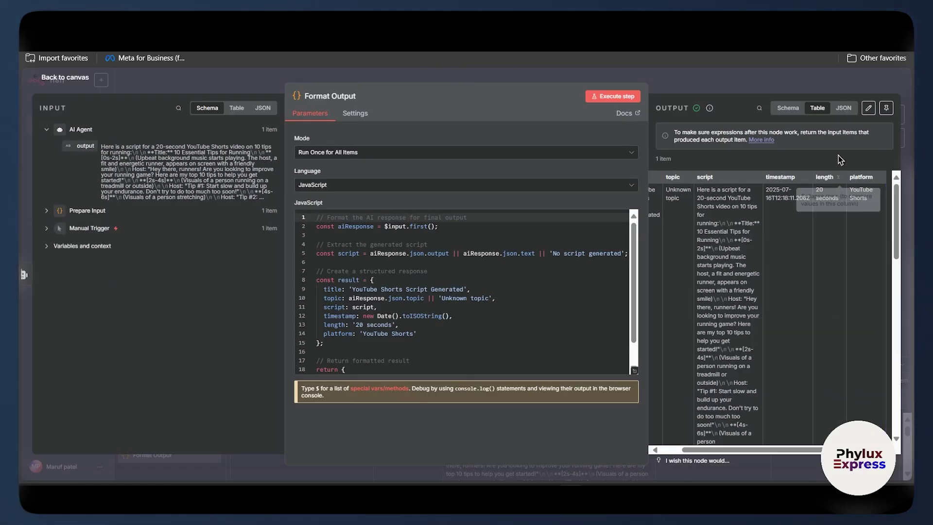
click(788, 108)
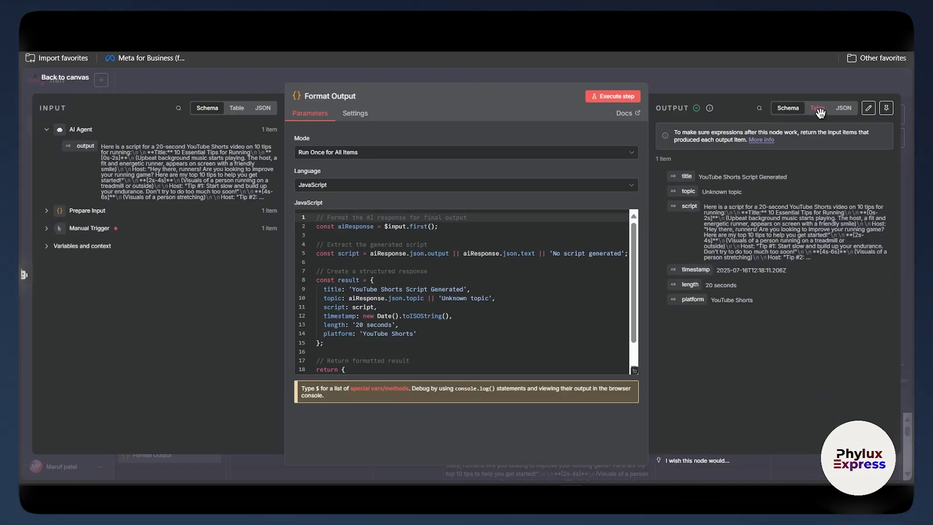
click(843, 108)
scroll(764, 248, down, 1)
scroll(764, 248, down, 1)
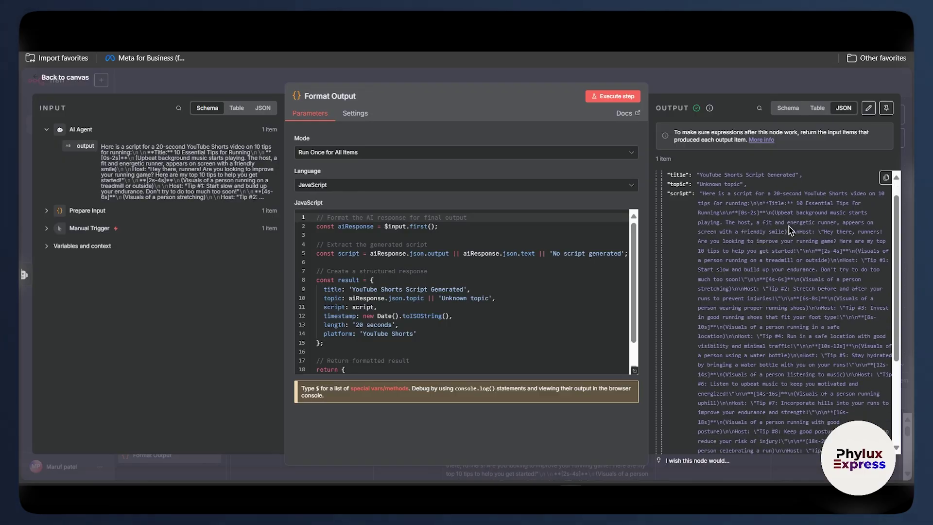
scroll(832, 199, up, 5)
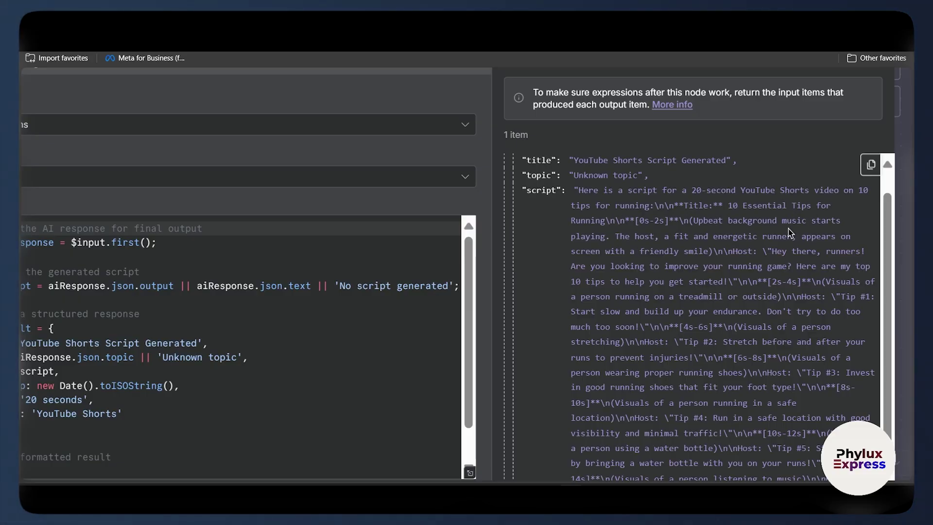
scroll(648, 255, down, 3)
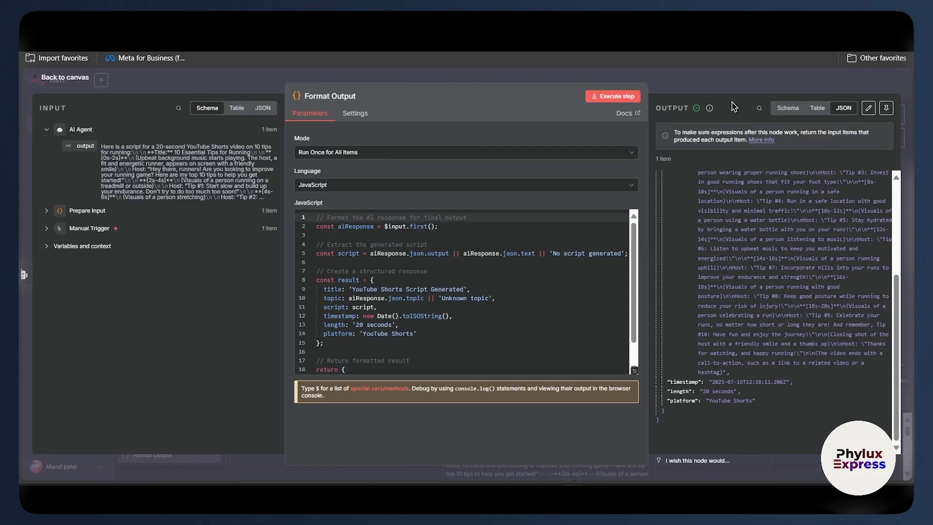
click(731, 88)
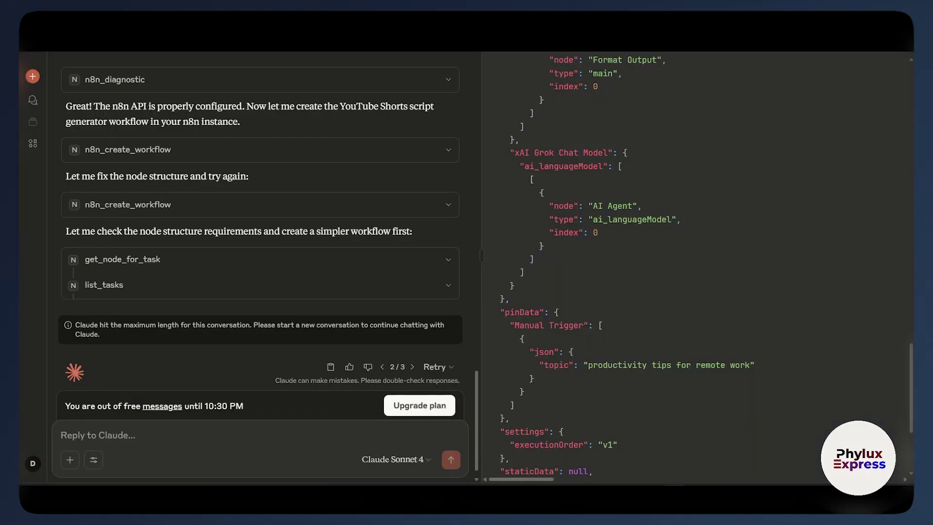
Step: Switch to Claude and view the available upgrade plans for individuals
click(420, 406)
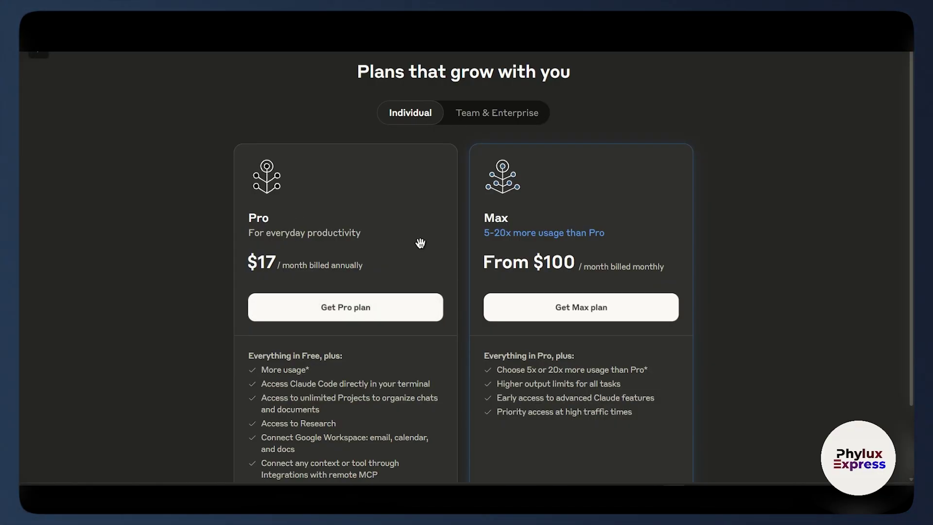
Step: Leave the plans page and clear the unsent text from the Claude chat's message box
click(48, 60)
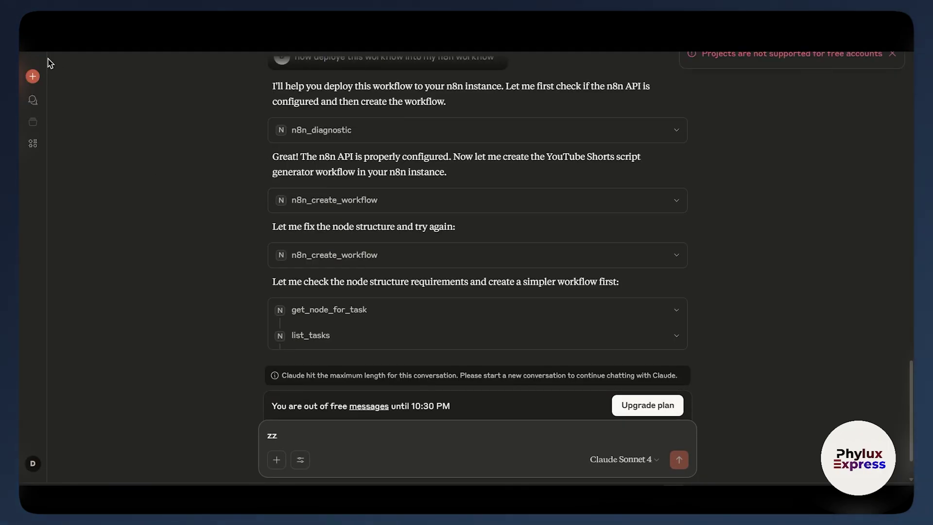
key(BackSpace)
key(BackSpace)
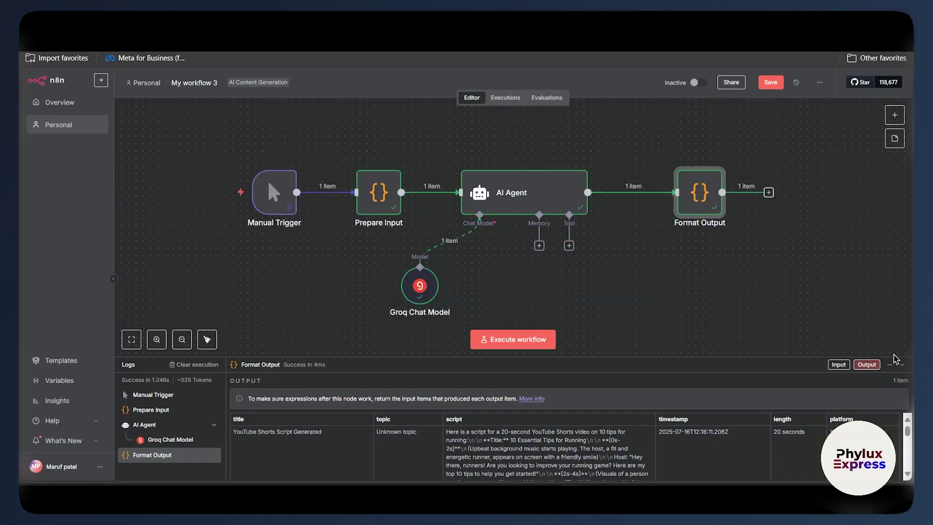
Step: Switch to n8n, collapse the execution logs, and return to the workflow overview, saving My workflow 3's changes
click(901, 365)
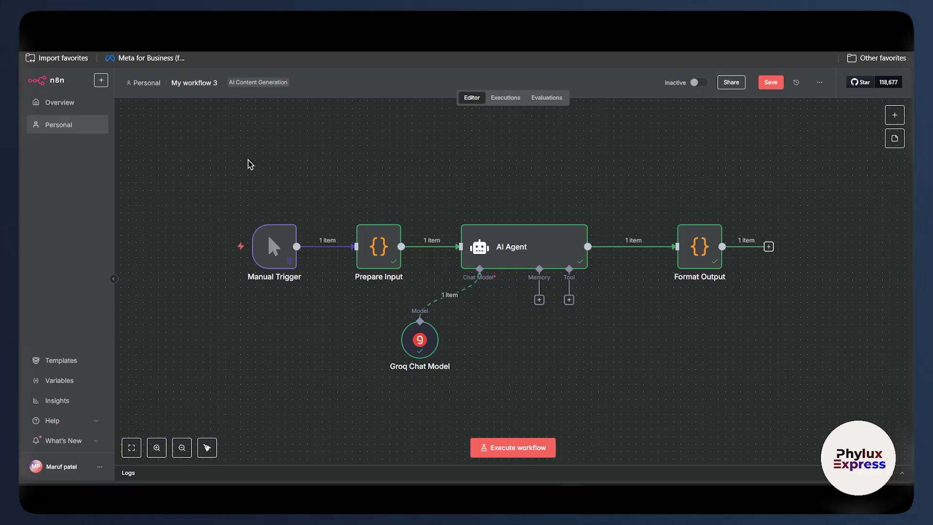
click(55, 107)
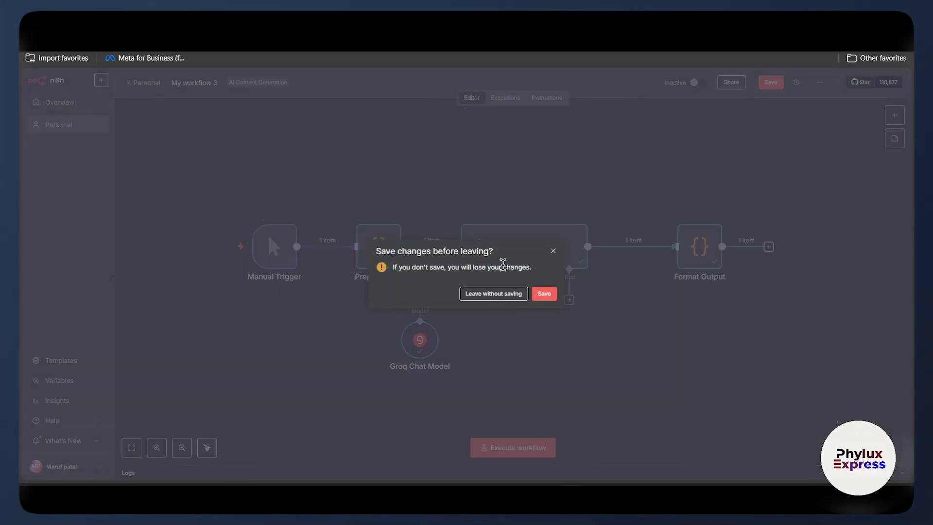
click(544, 294)
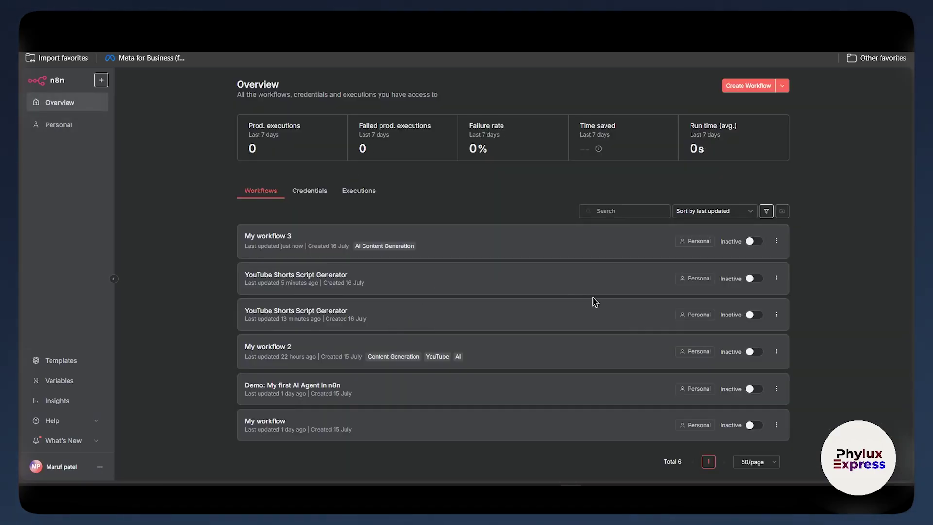
Step: View the more recently updated YouTube Shorts Script Generator workflow, and open My workflow 2 from the overview
click(465, 283)
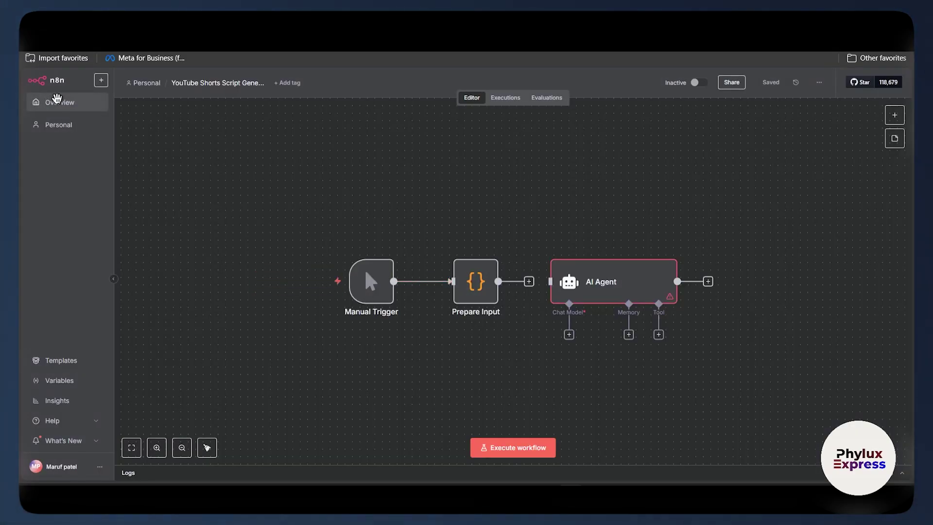
click(57, 99)
click(326, 355)
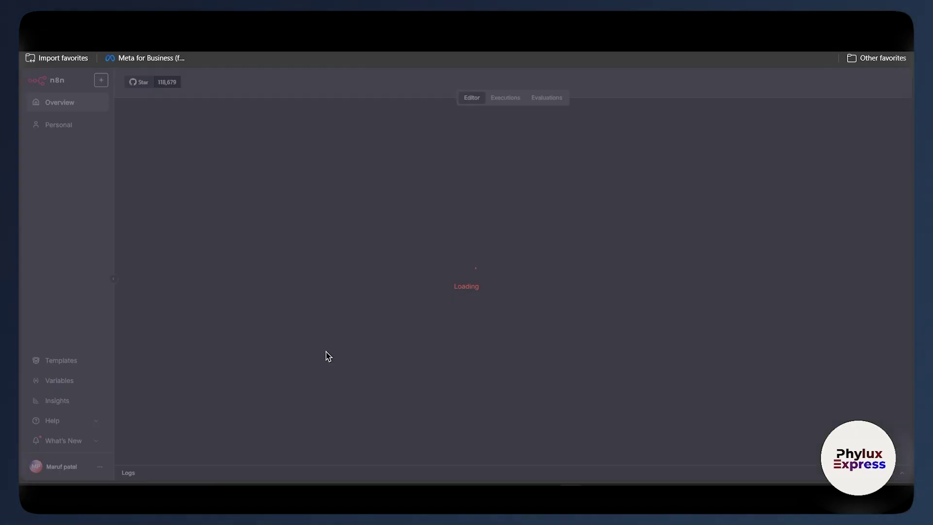
Step: Examine My workflow 2's node chain from Telegram Trigger to Telegram Response, including the separate Error Notification node
scroll(597, 333, right, 3)
scroll(597, 333, left, 3)
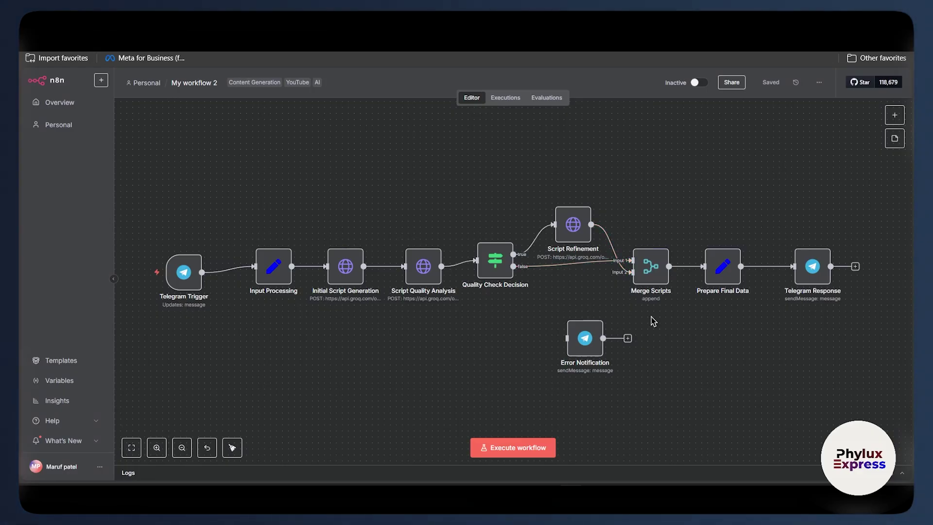
scroll(653, 322, right, 2)
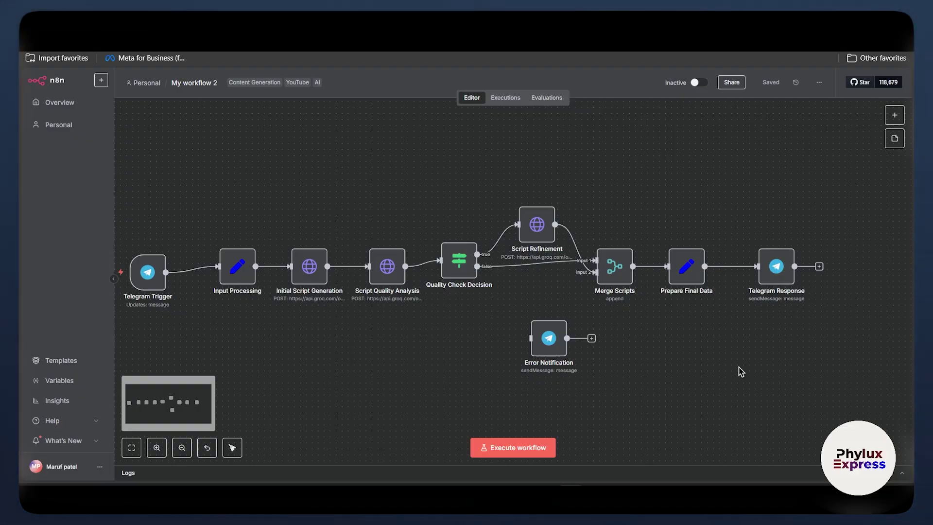
scroll(741, 372, down, 3)
scroll(741, 371, right, 1)
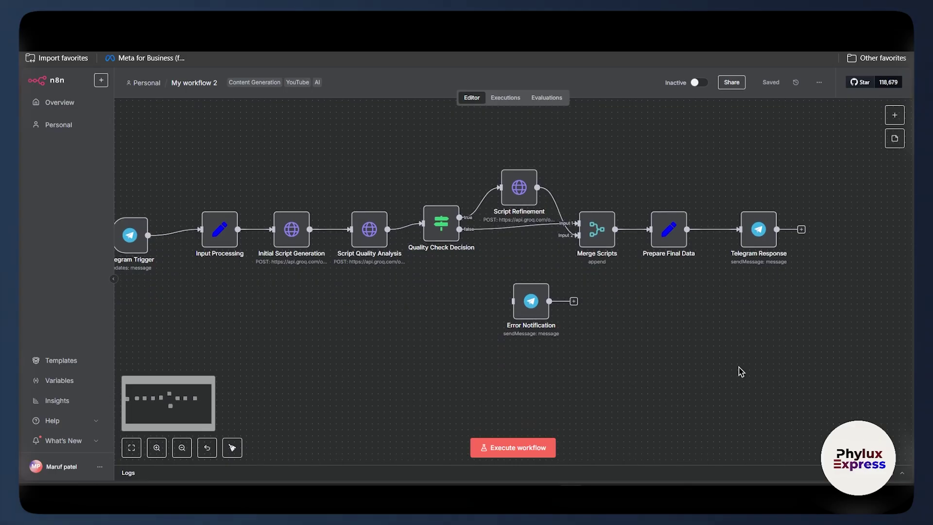
scroll(741, 372, left, 1)
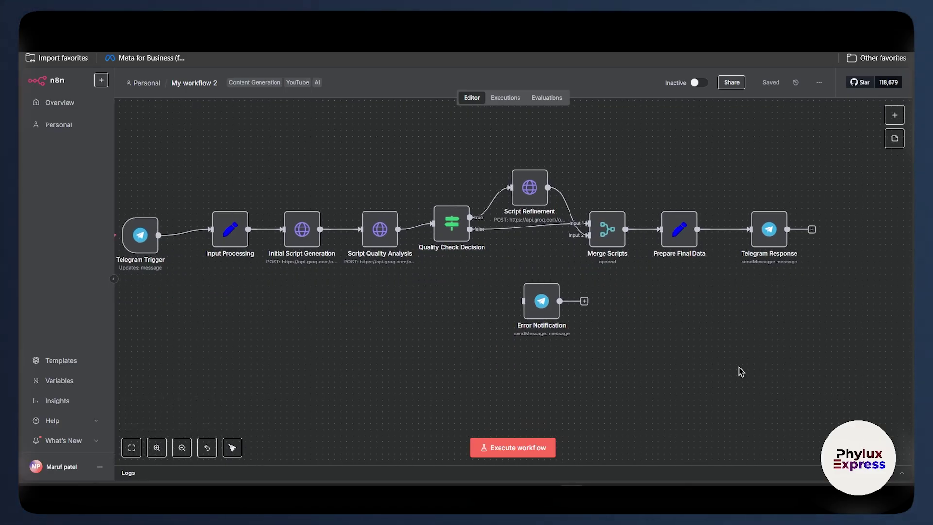
scroll(741, 372, left, 1)
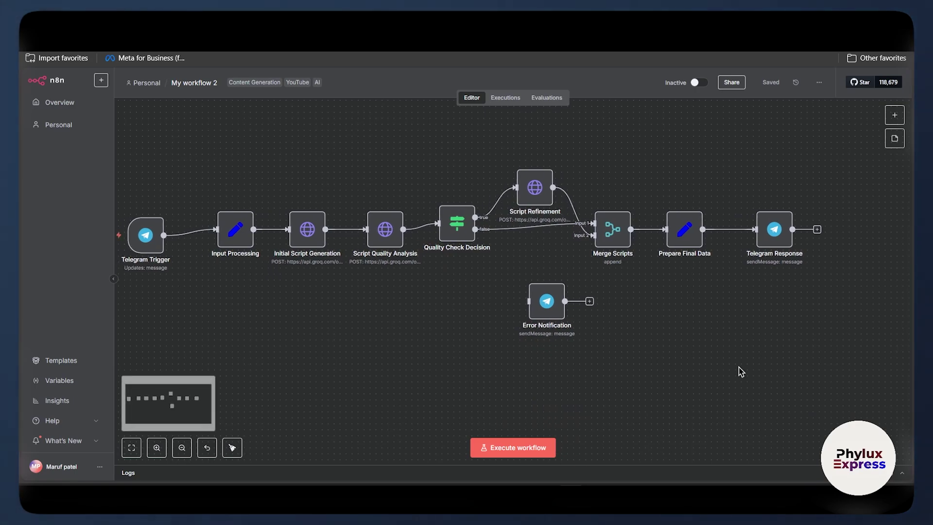
scroll(741, 372, down, 1)
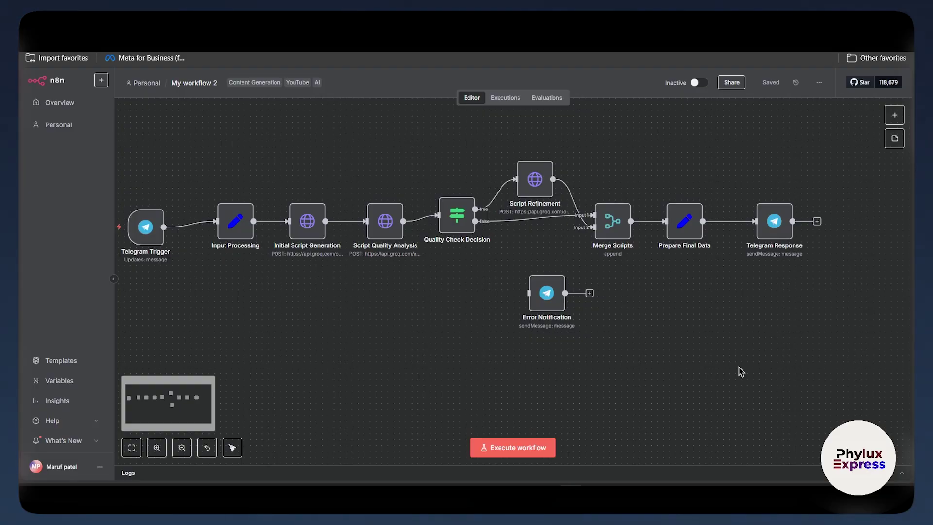
Step: Move the unconnected Error Notification node to just below the Quality Check Decision node
scroll(741, 371, up, 2)
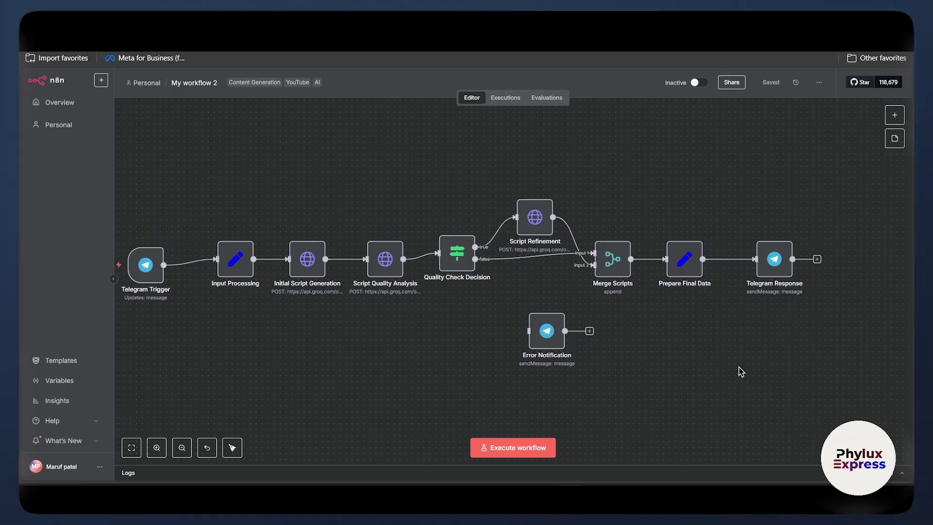
drag(531, 343, 438, 343)
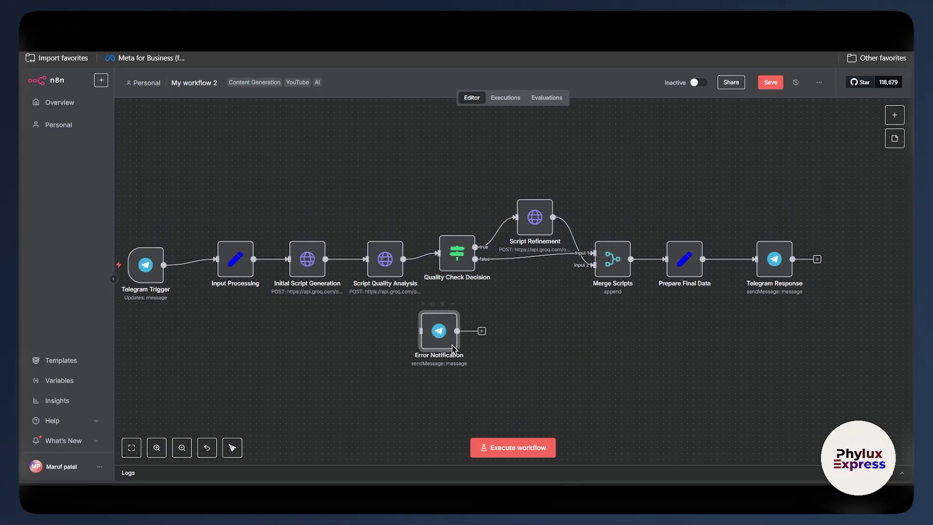